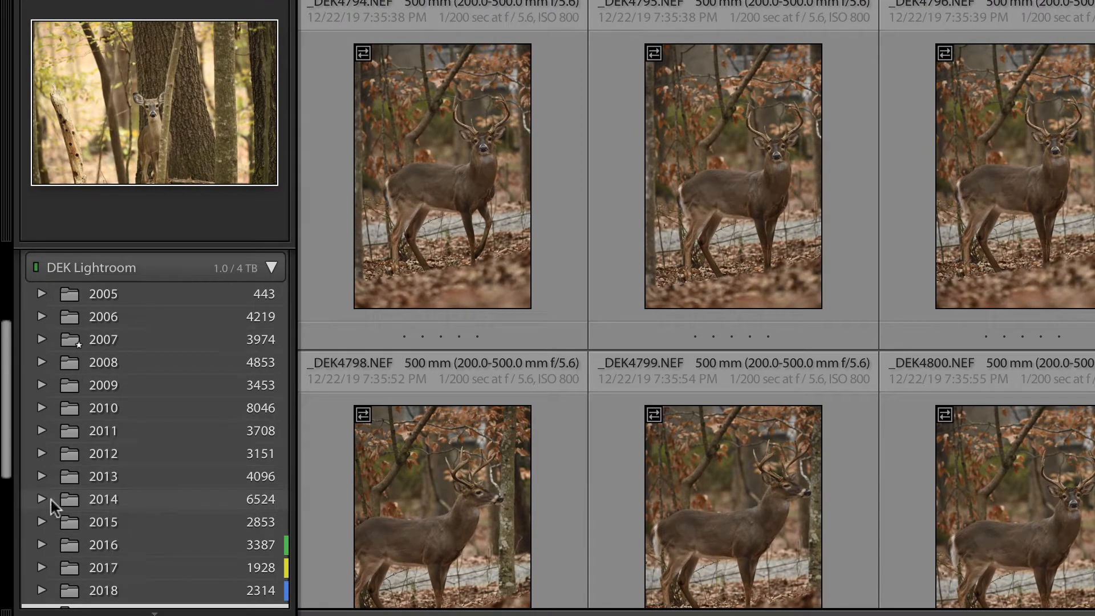
Step: Expand the 2014 folder on the DEK Lightroom drive and look through its subfolders
left_click(41, 498)
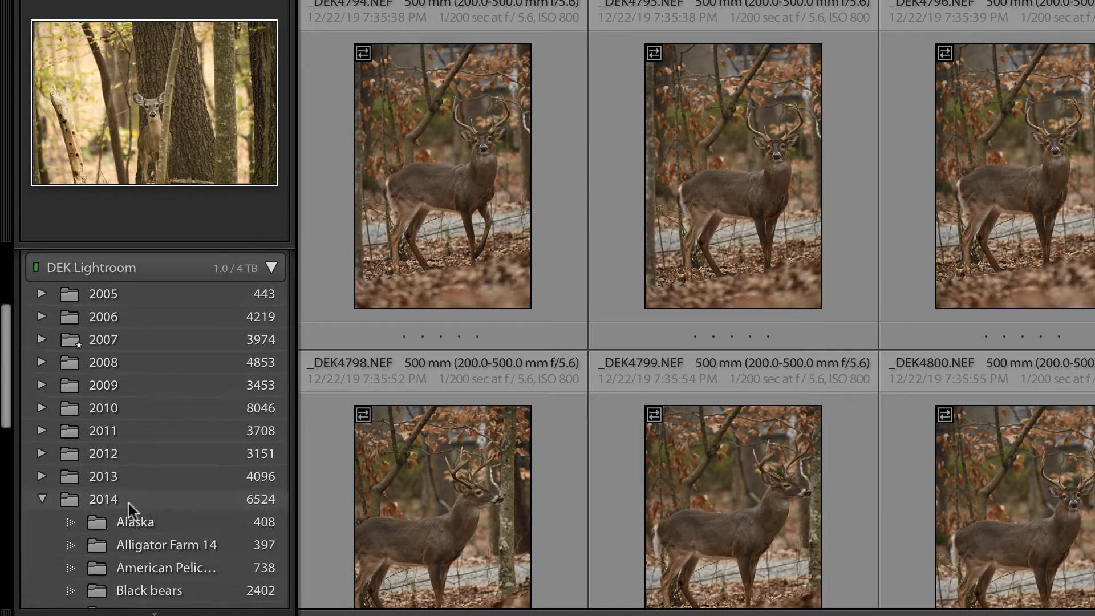
scroll(128, 505, "down", 3)
scroll(129, 504, "down", 2)
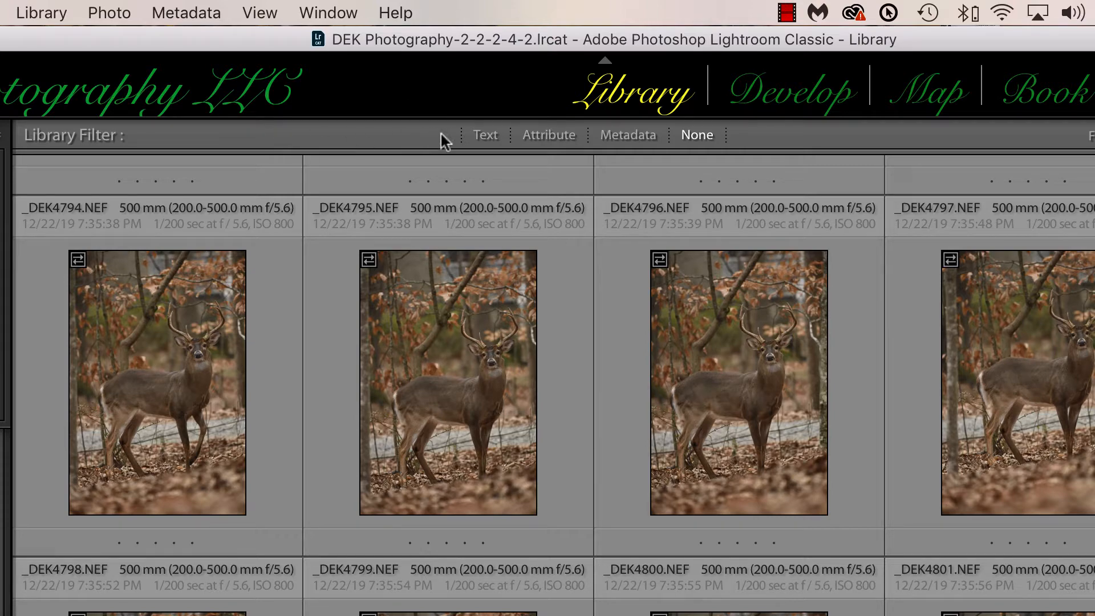
Step: Turn on the Metadata library filter and review its options for adding or removing columns and changing the Camera column's criterion
left_click(632, 136)
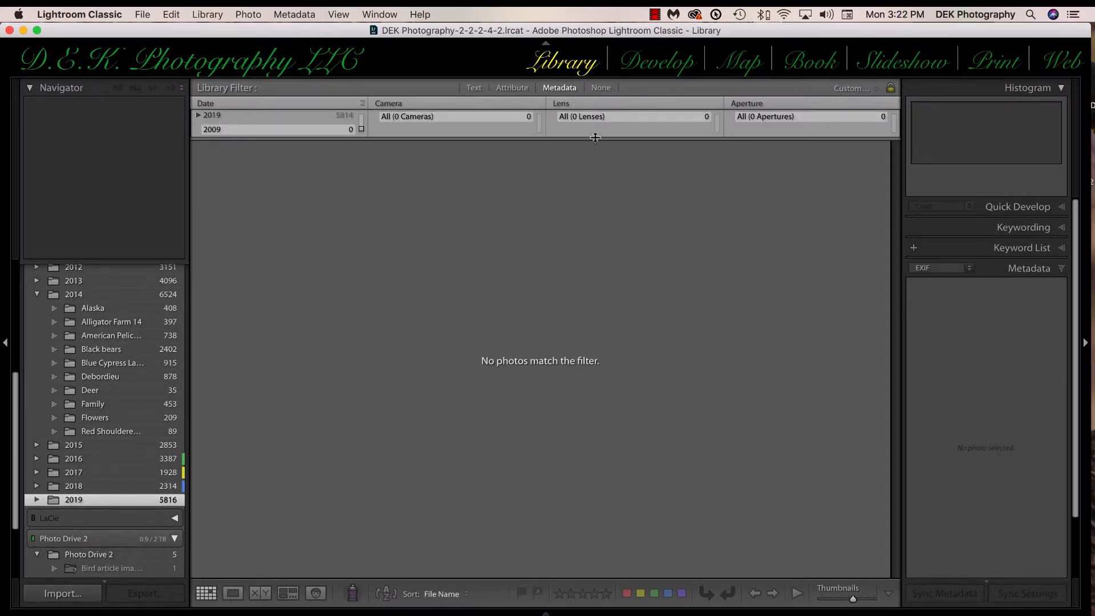
left_click(894, 105)
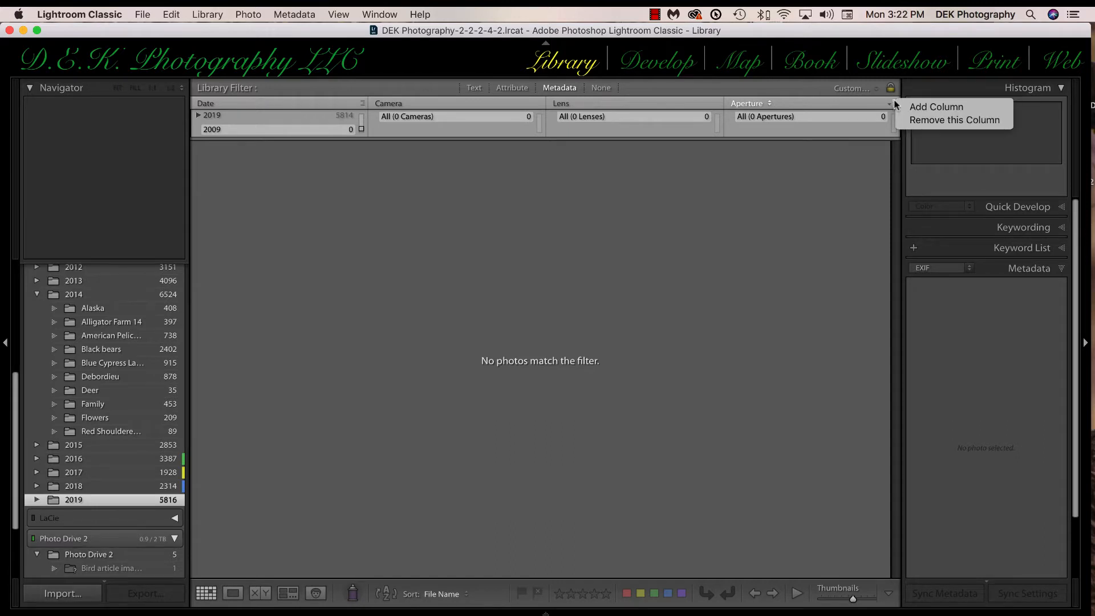
left_click(854, 100)
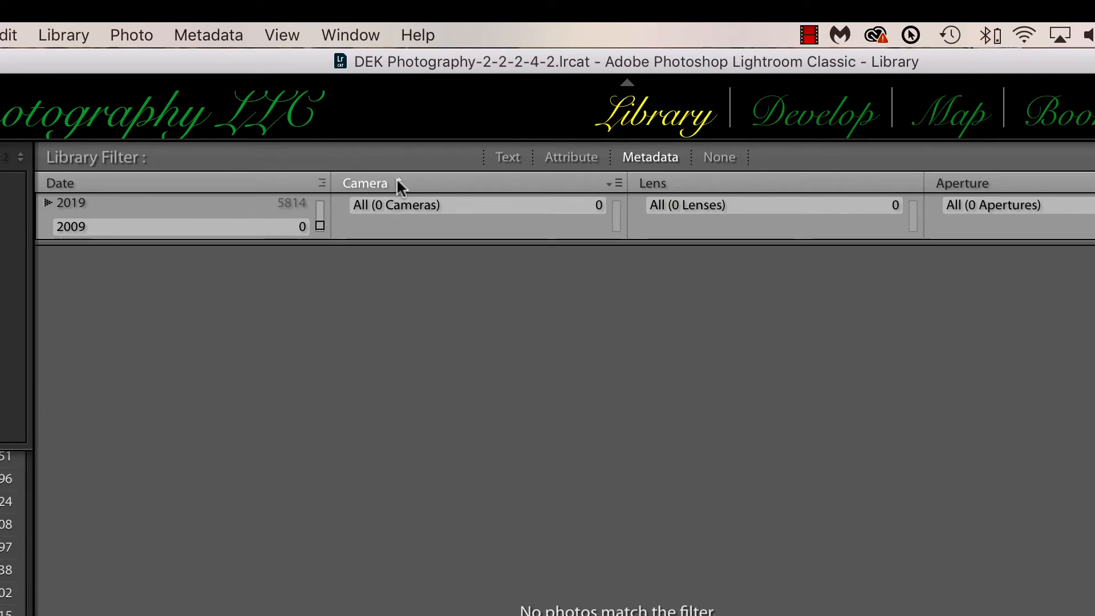
left_click(397, 180)
left_click(397, 179)
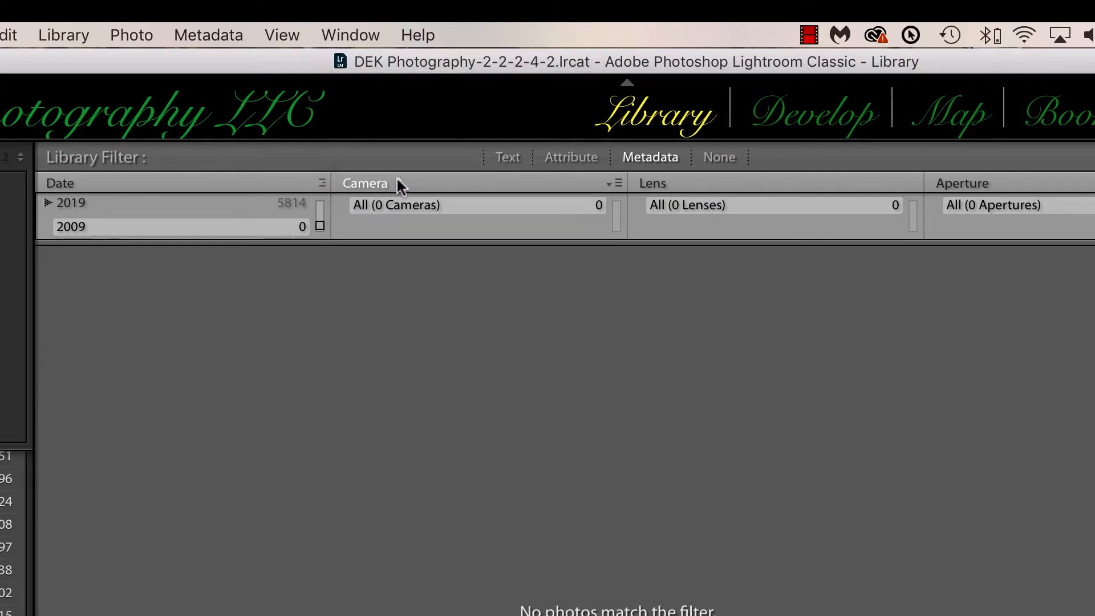
left_click(397, 180)
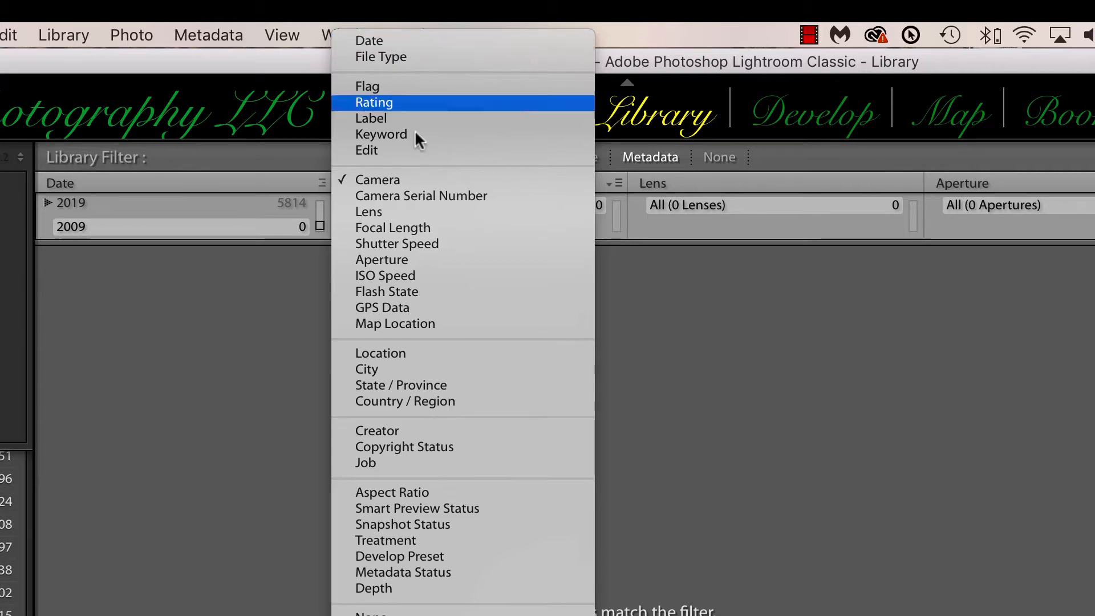
left_click(156, 539)
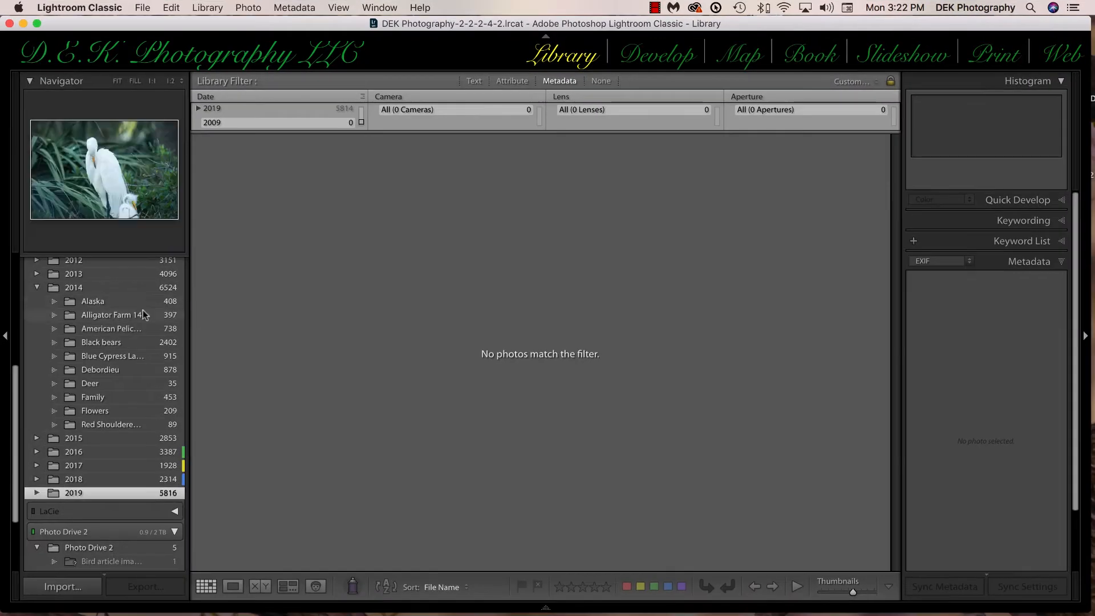
Step: Expand the Catalog section and show All Photographs so the filter covers the entire catalog
scroll(143, 309, "up", 10)
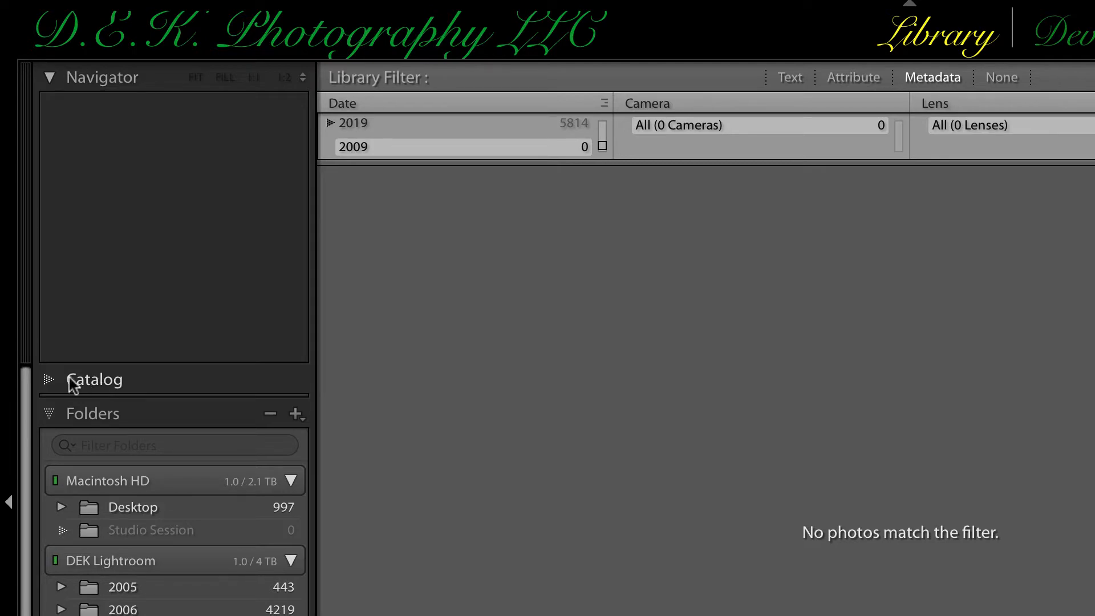
left_click(49, 380)
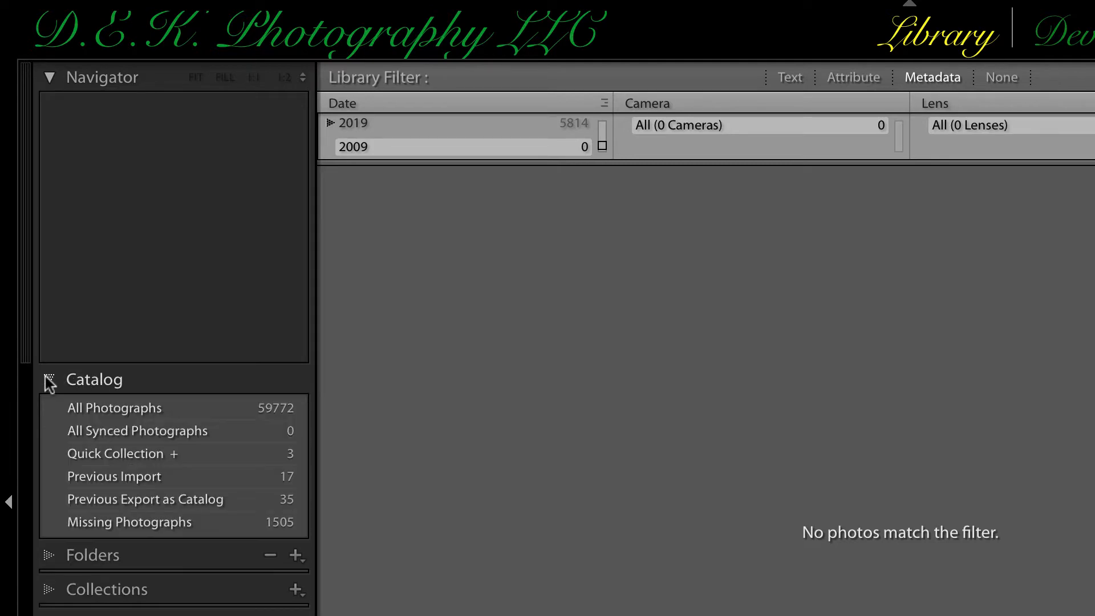
left_click(129, 406)
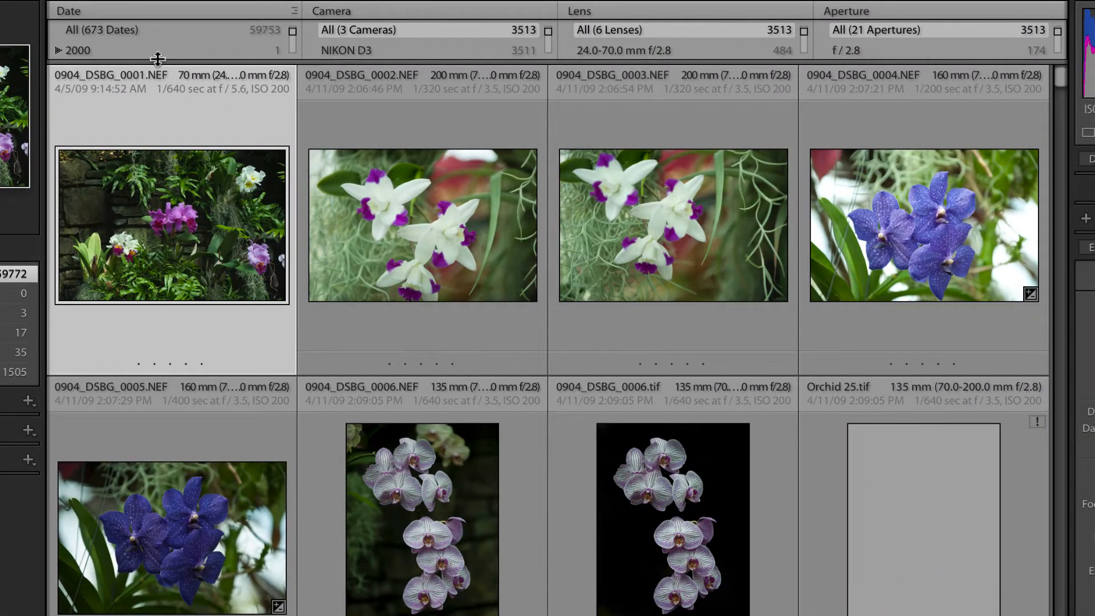
Step: Enlarge the metadata filter area and filter the photos by date to Sunday, August 17, 2014
left_click_drag(157, 58, 163, 444)
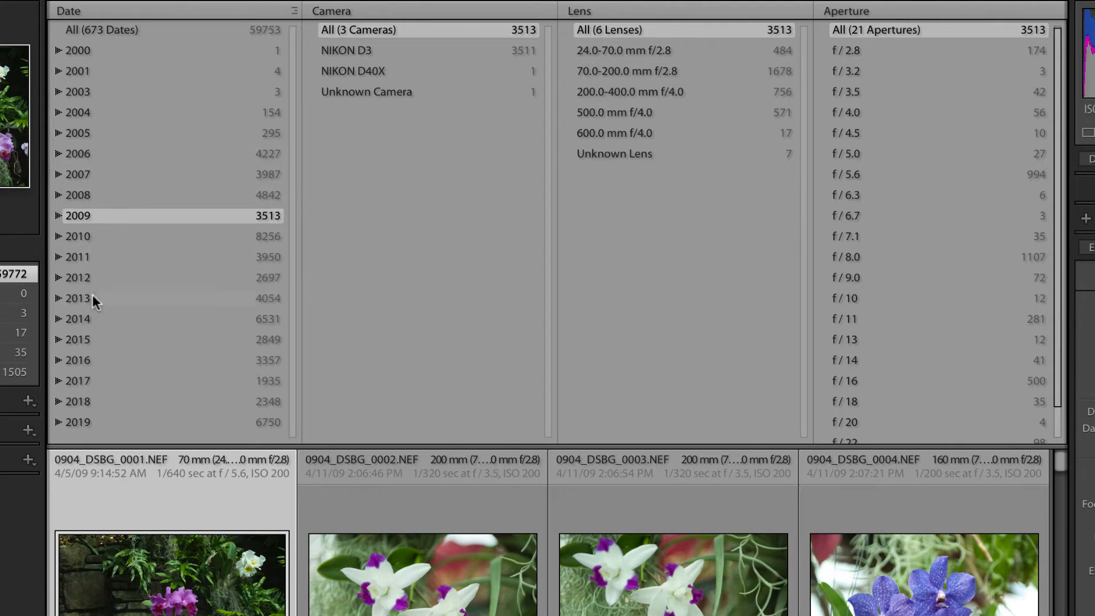
left_click(58, 319)
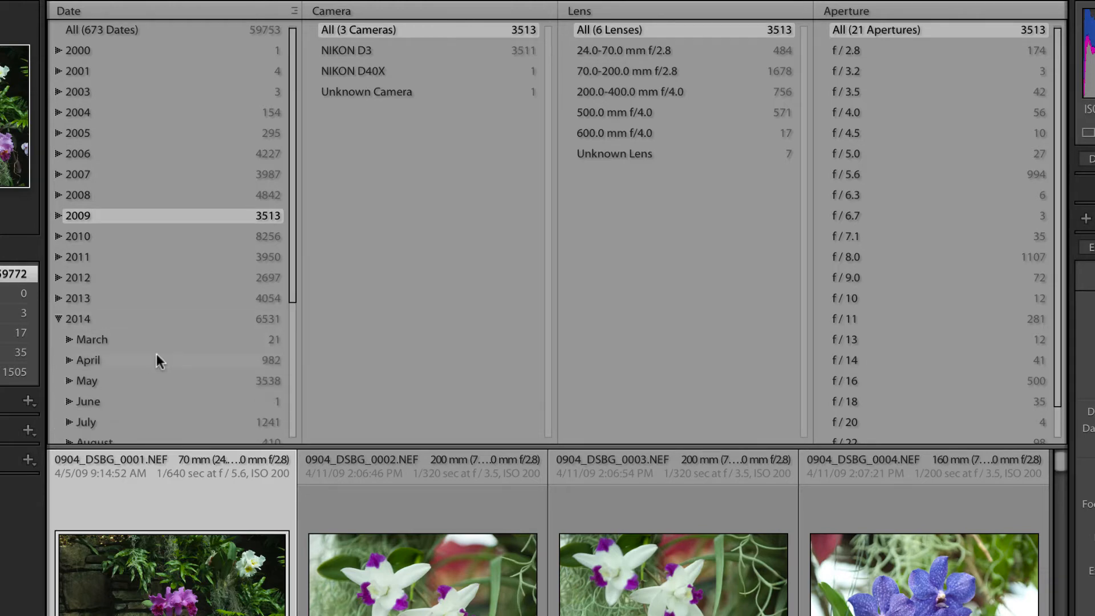
scroll(156, 357, "down", 3)
scroll(156, 353, "down", 2)
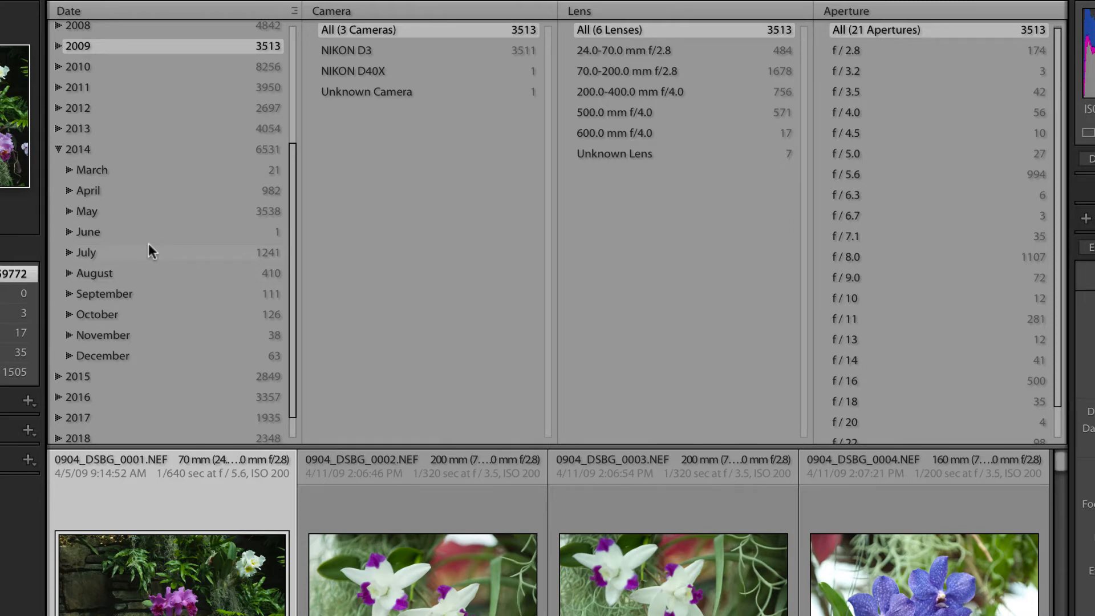
left_click(69, 273)
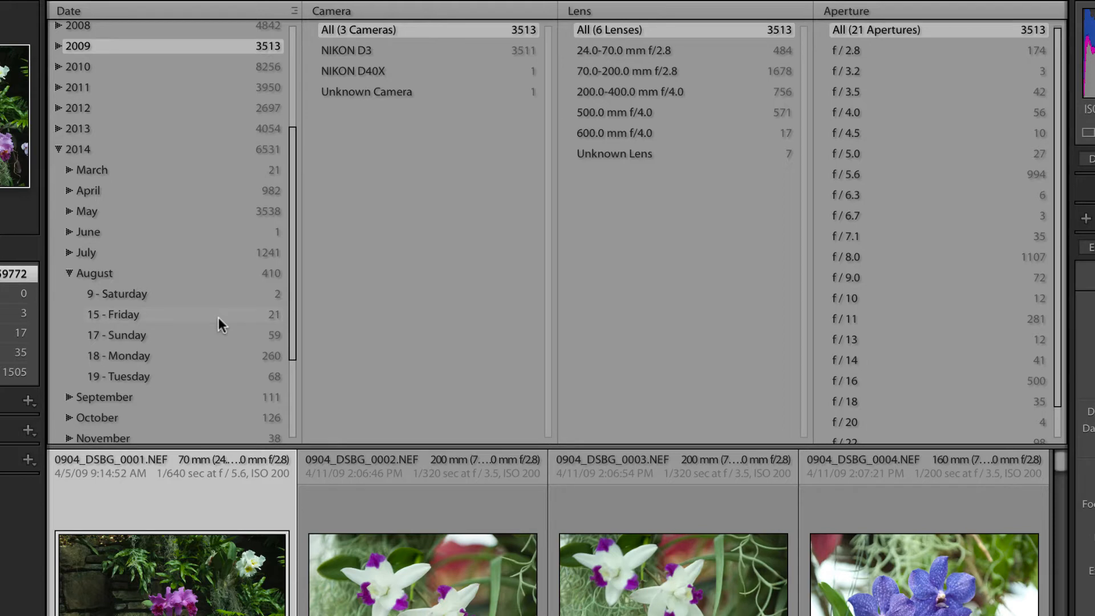
left_click(117, 334)
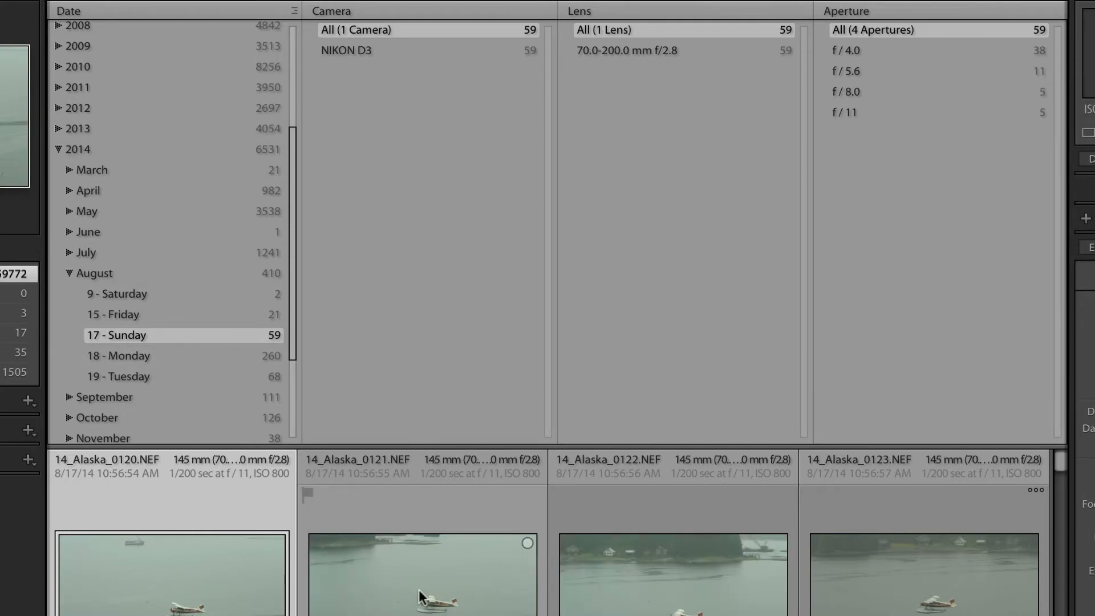
Step: Shrink the metadata filter area to enlarge the grid and browse the filtered Alaska photos down to the bear shots
scroll(419, 590, "down", 2)
scroll(418, 590, "down", 5)
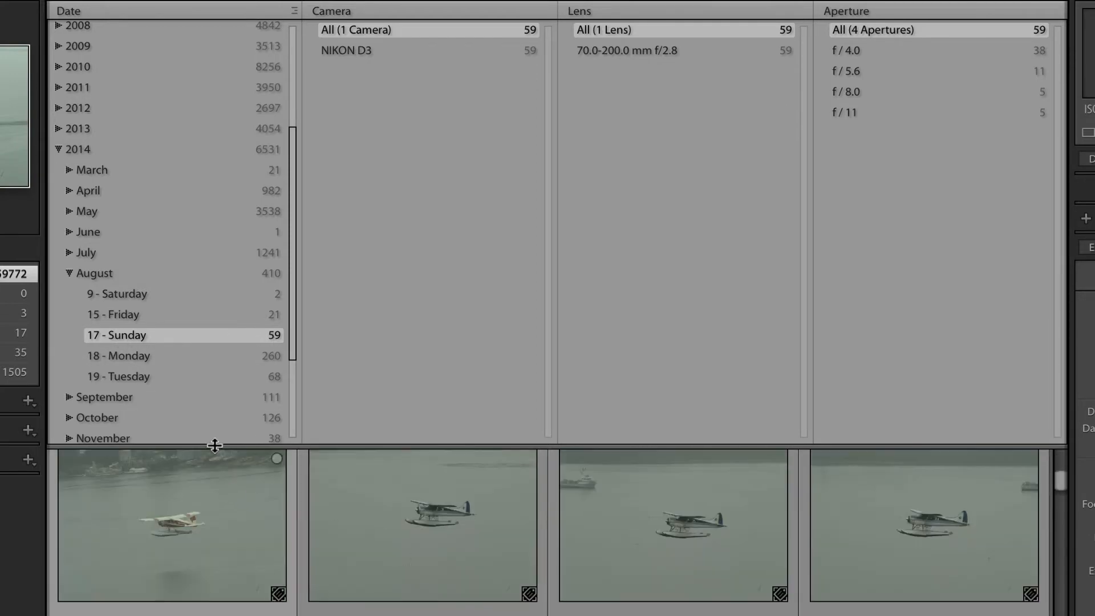
left_click_drag(216, 445, 525, 427)
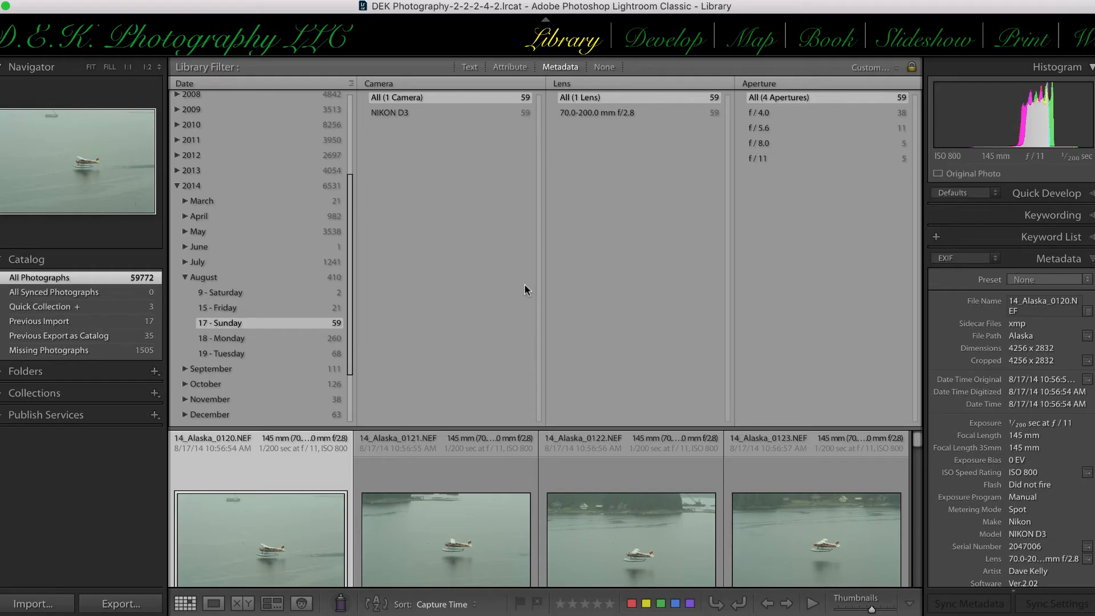
left_click_drag(312, 426, 318, 180)
scroll(304, 348, "down", 5)
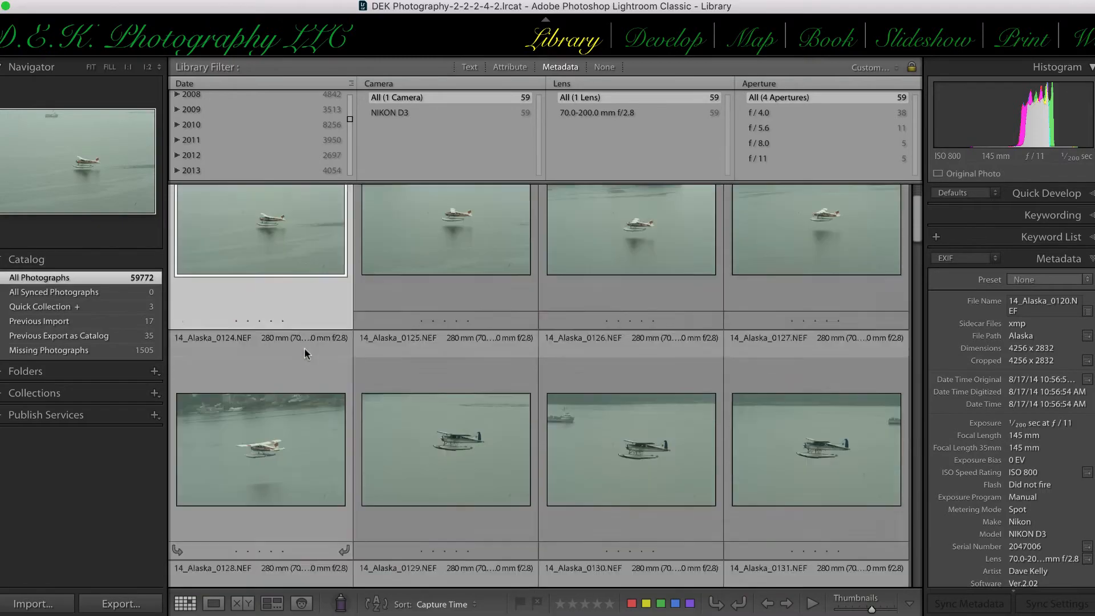
scroll(304, 349, "down", 7)
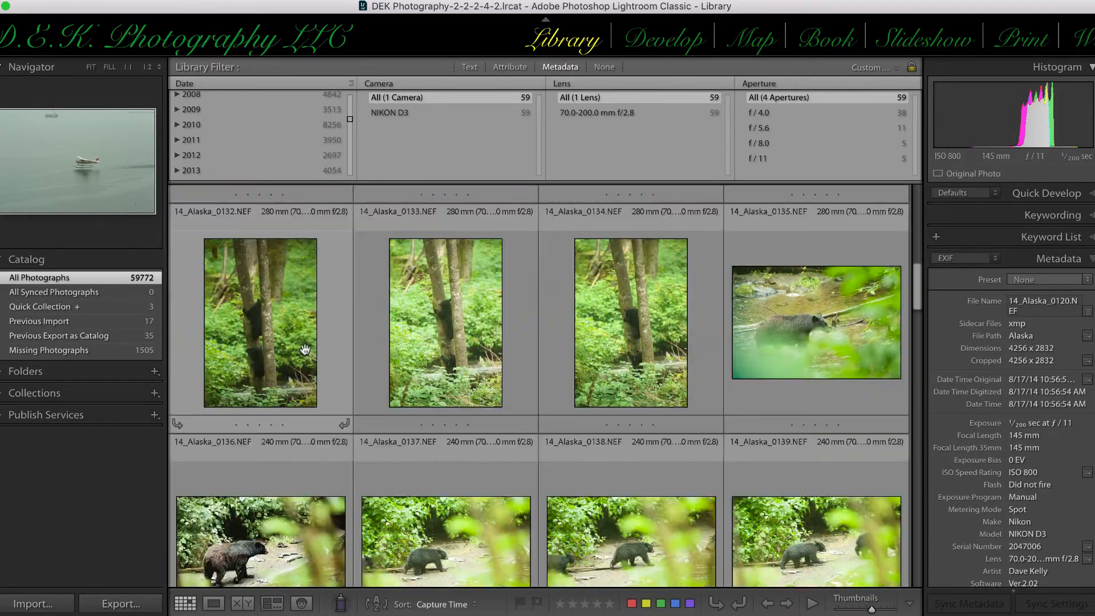
scroll(304, 347, "up", 4)
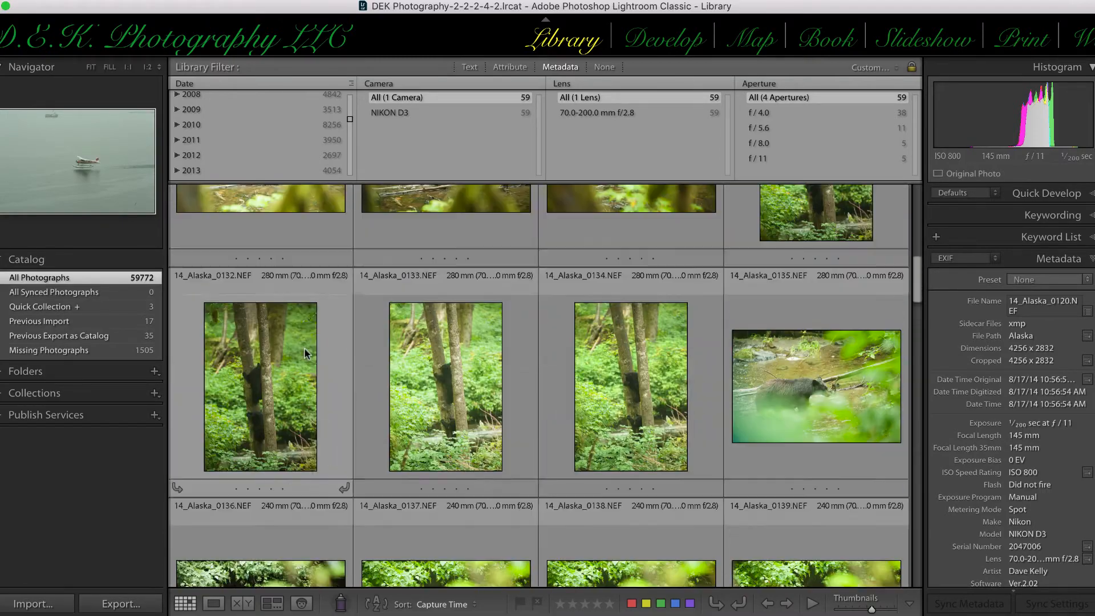
scroll(303, 347, "down", 2)
scroll(304, 347, "down", 1)
scroll(303, 347, "up", 3)
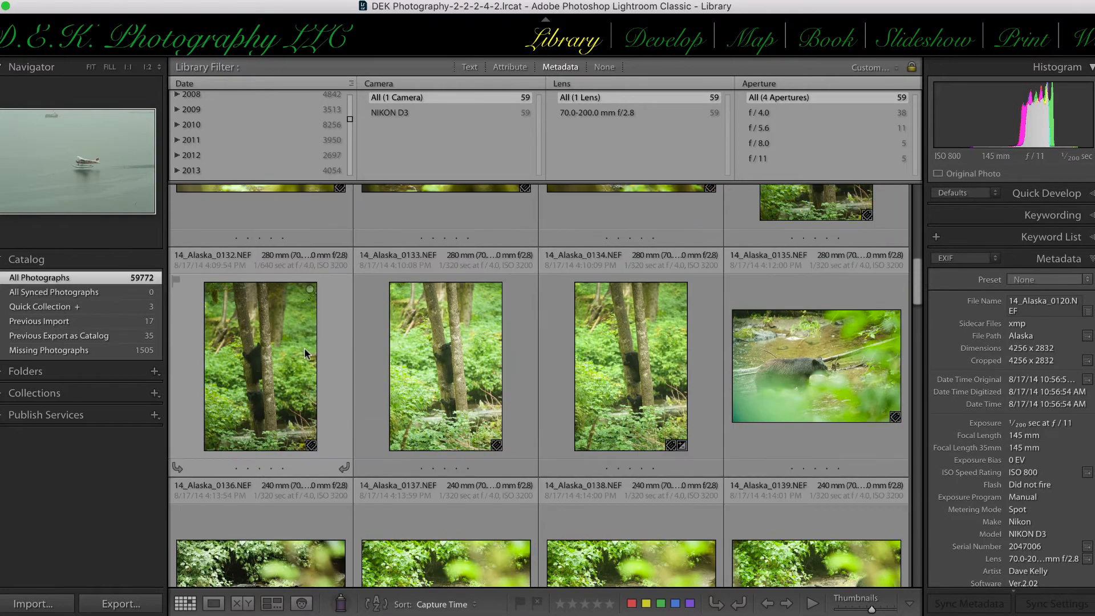
key("j")
scroll(315, 376, "down", 3)
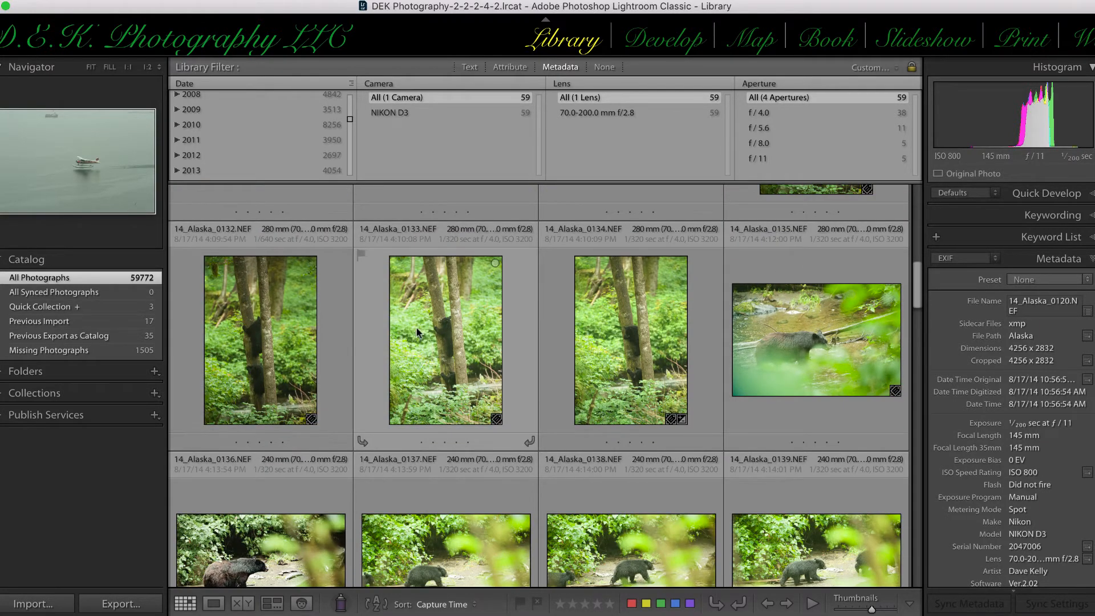
Step: Select 14_Alaska_0133.NEF, reveal it in Finder and examine the folder hierarchy that contains it
left_click(446, 324)
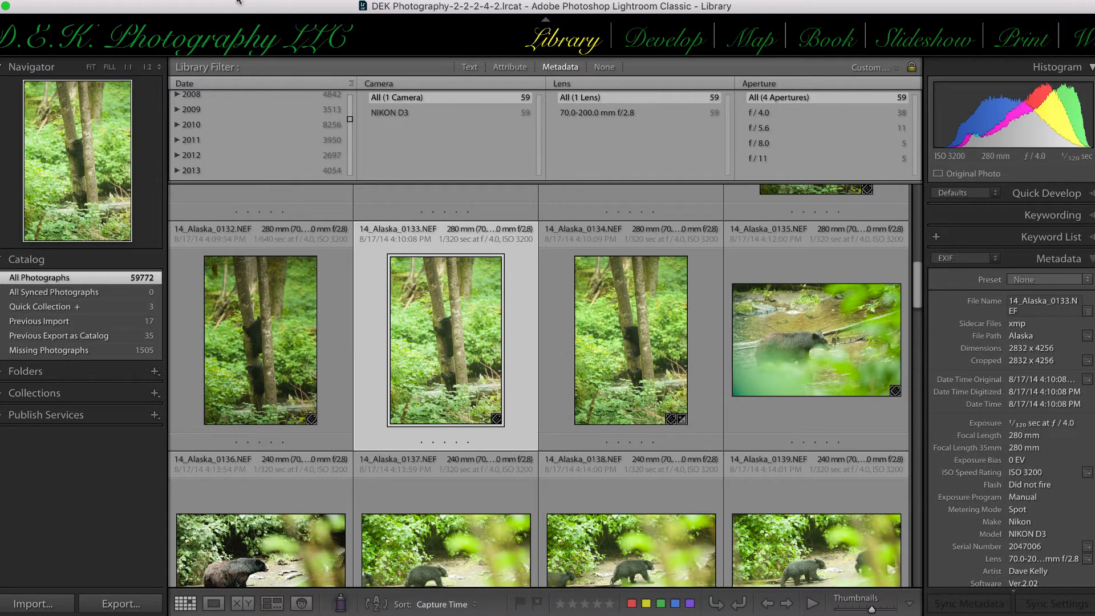
mouse_move(371, 243)
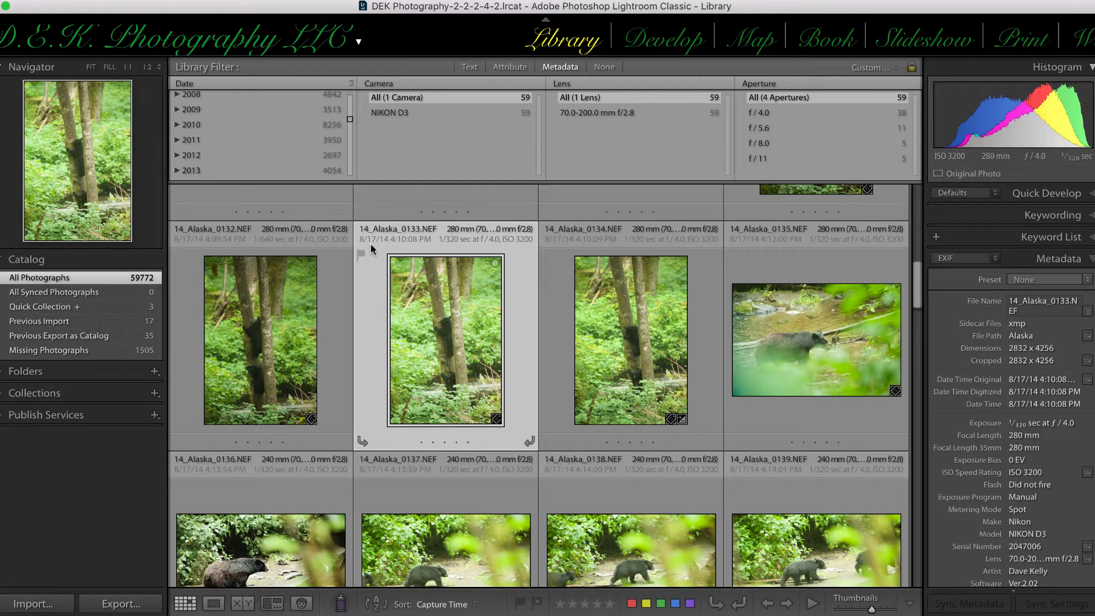
right_click(447, 324)
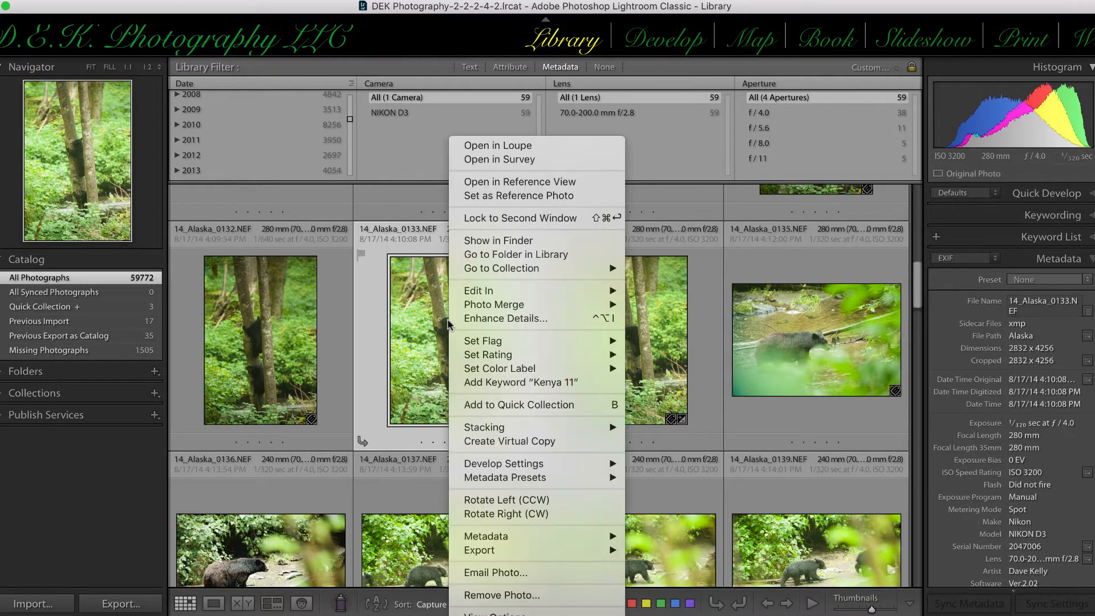
left_click(477, 242)
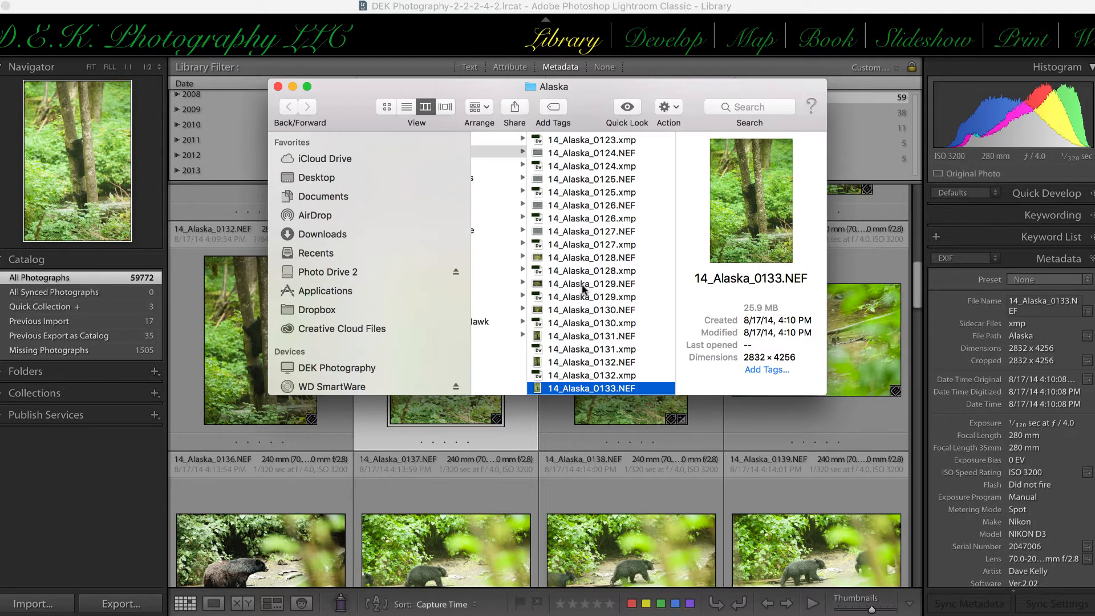
scroll(583, 289, "left", 5)
scroll(583, 288, "left", 5)
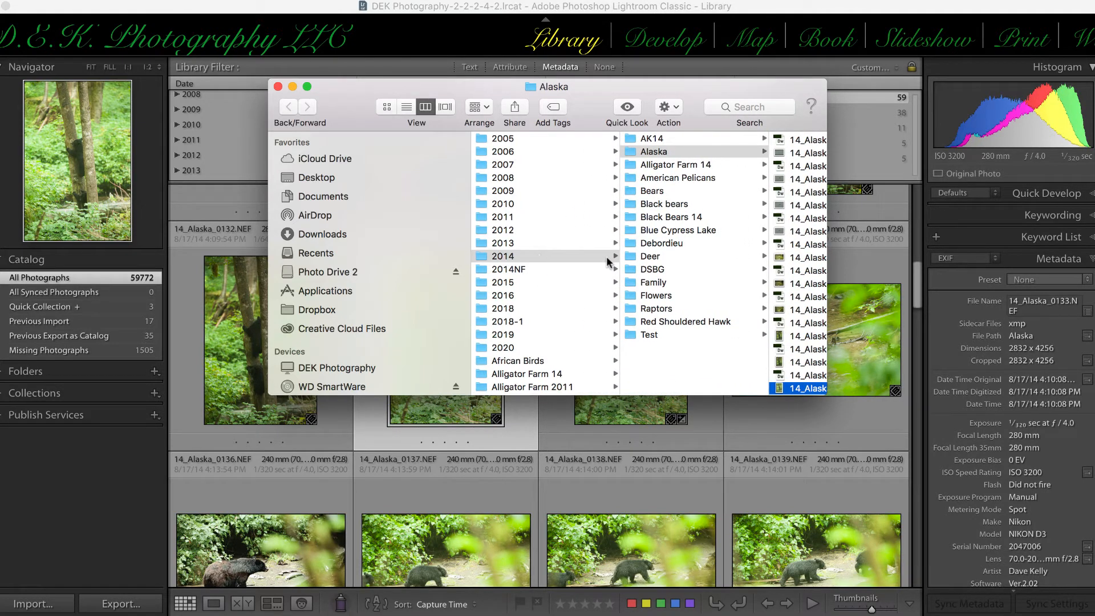
scroll(748, 318, "right", 2)
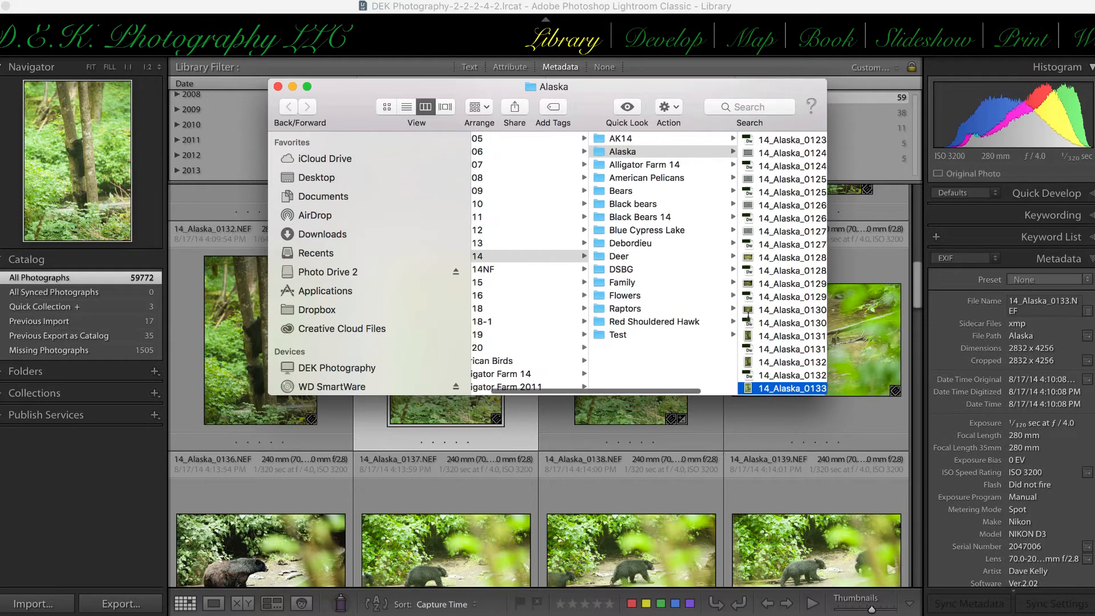
scroll(664, 203, "right", 3)
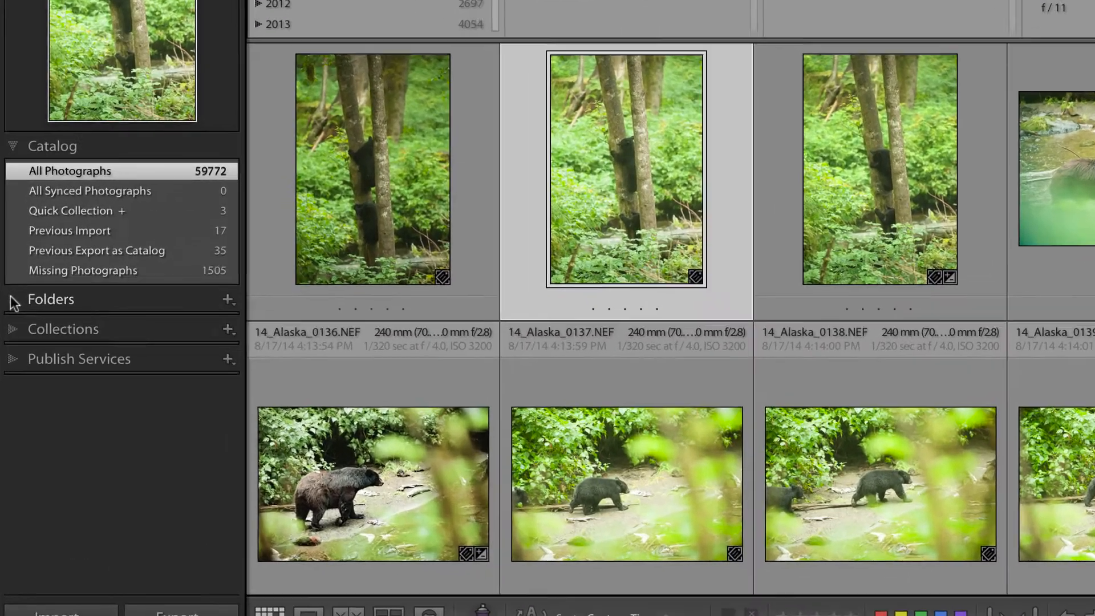
Step: Expand the Folders section and review the drives and year folders listed in it
left_click(31, 370)
scroll(103, 276, "down", 3)
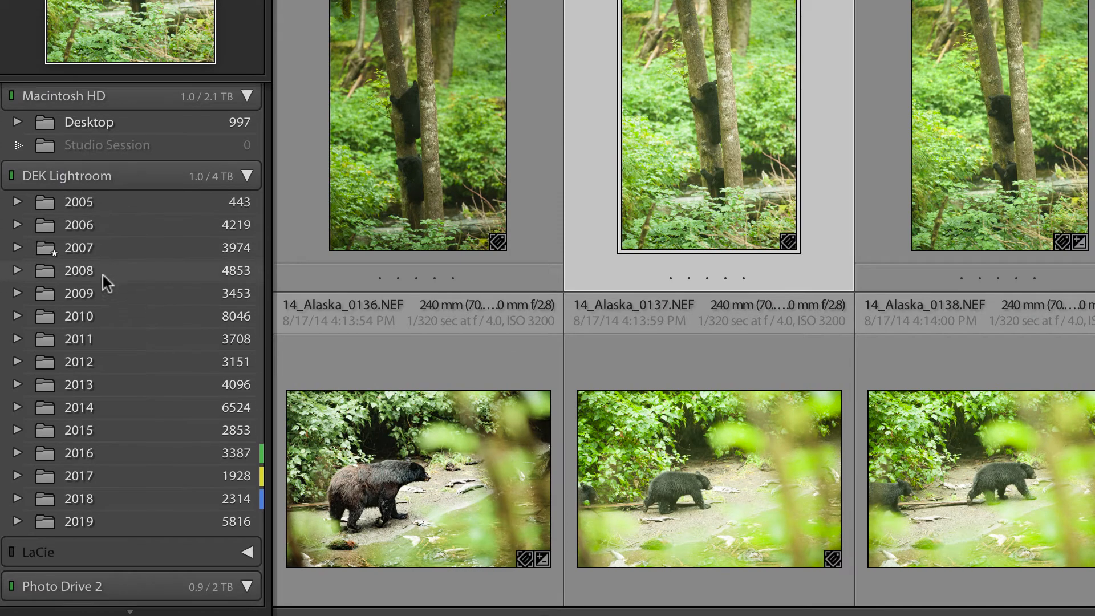
scroll(70, 456, "down", 3)
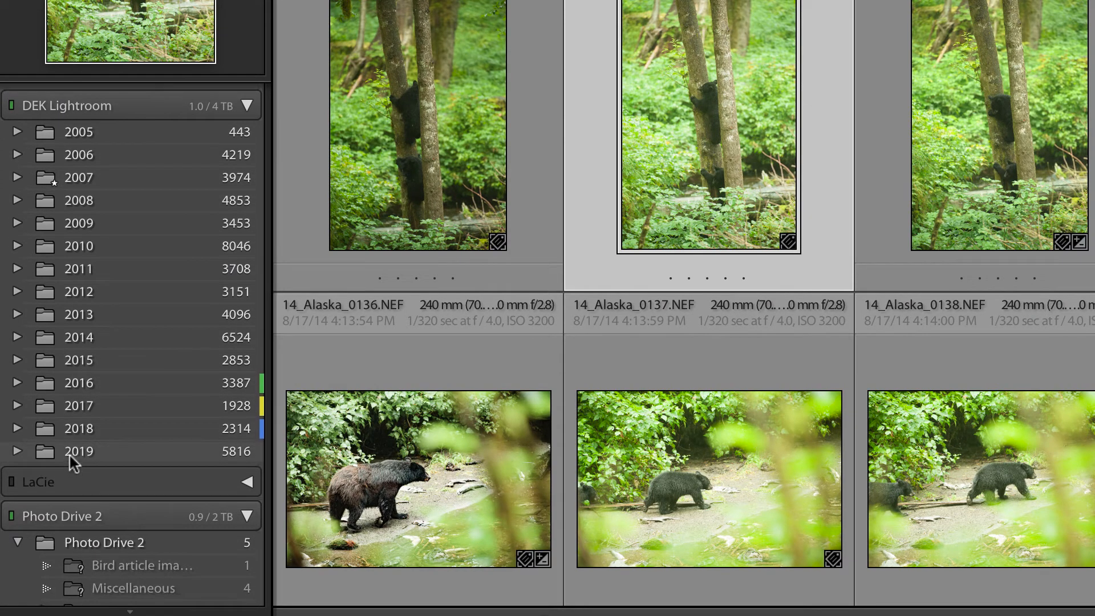
scroll(69, 456, "up", 5)
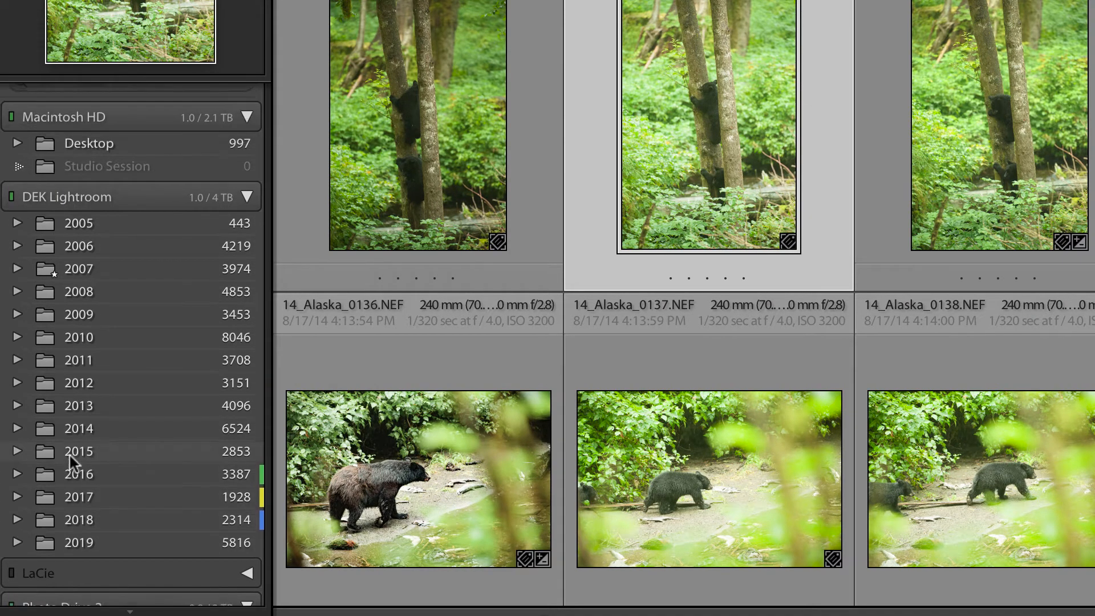
scroll(69, 457, "up", 3)
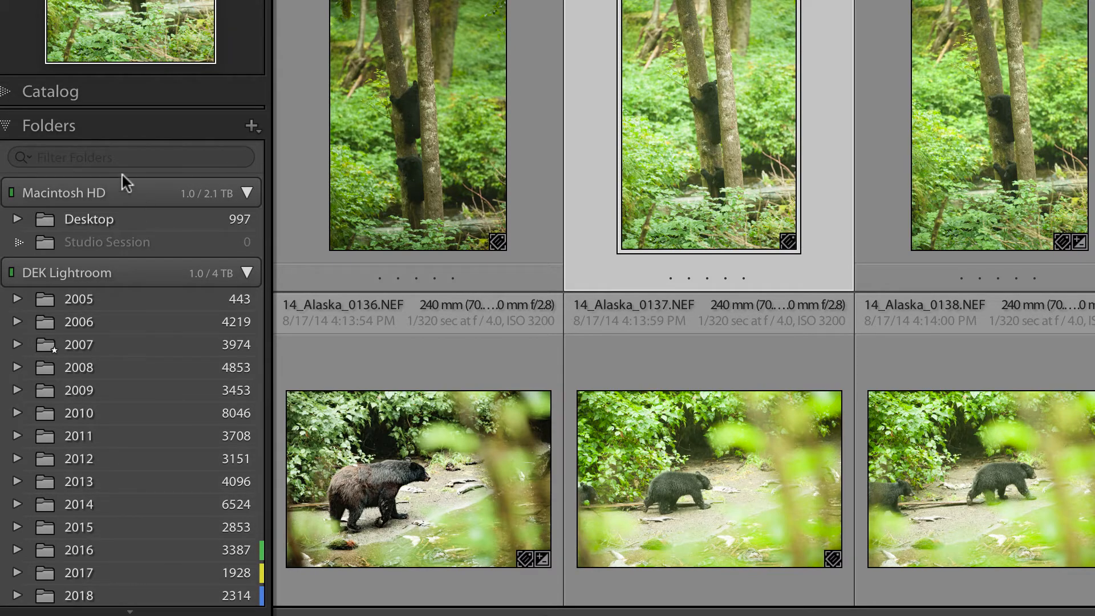
Step: Add a new folder named 2020 on the DEK Lightroom drive to the Folders list and check the list for it
left_click(252, 126)
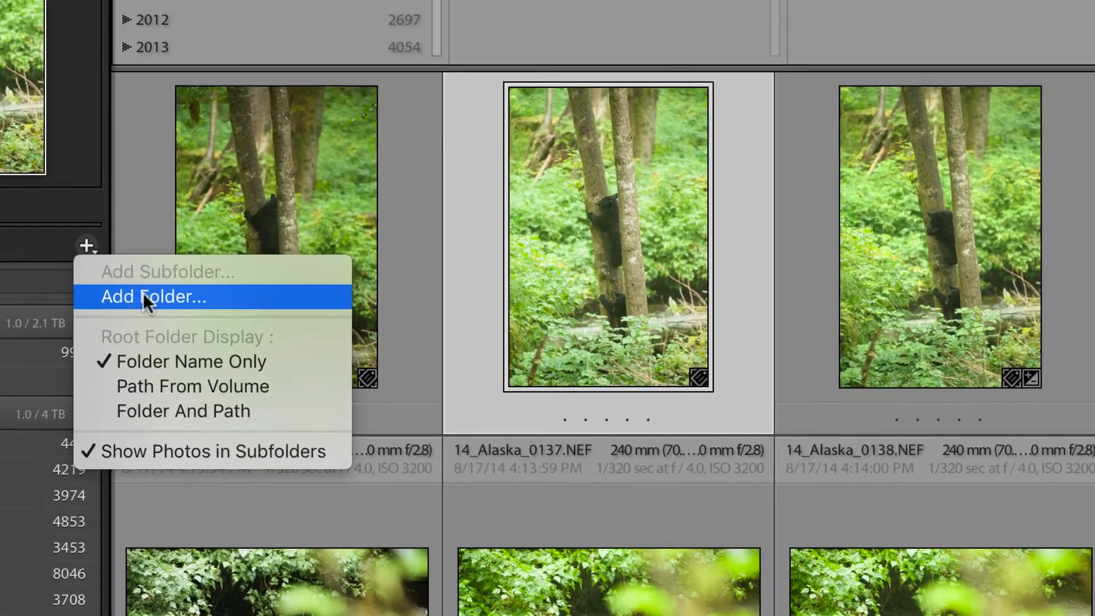
left_click(301, 170)
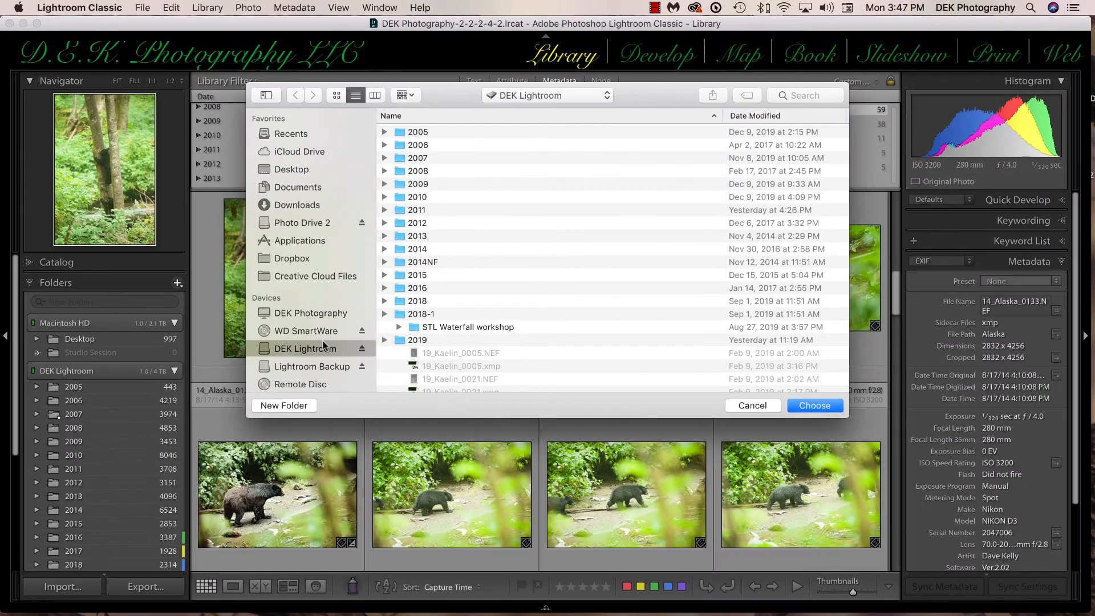
scroll(323, 342, "down", 3)
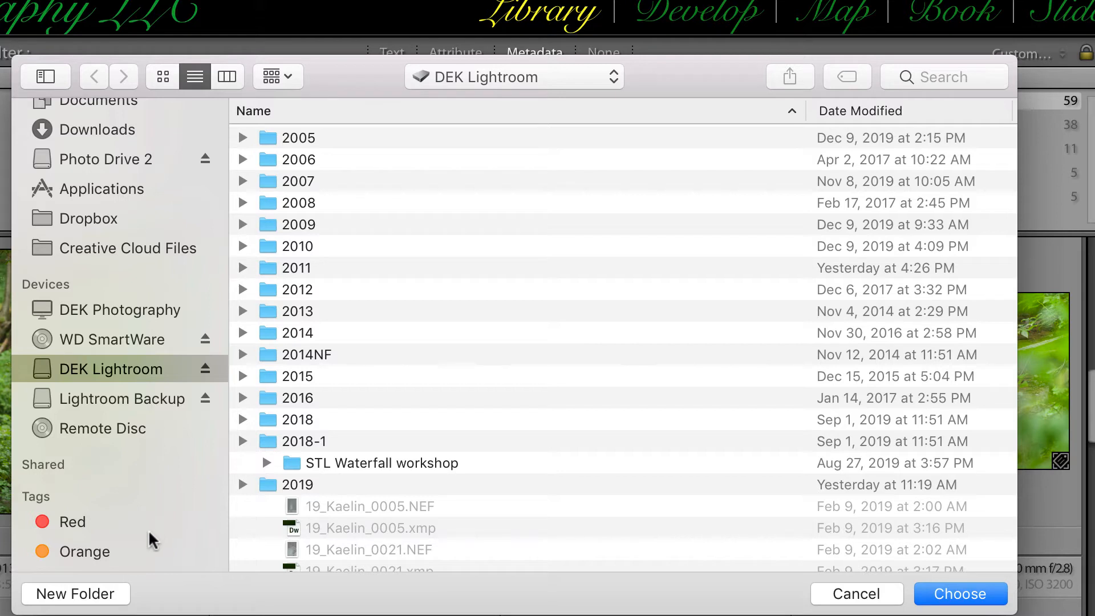
left_click(65, 596)
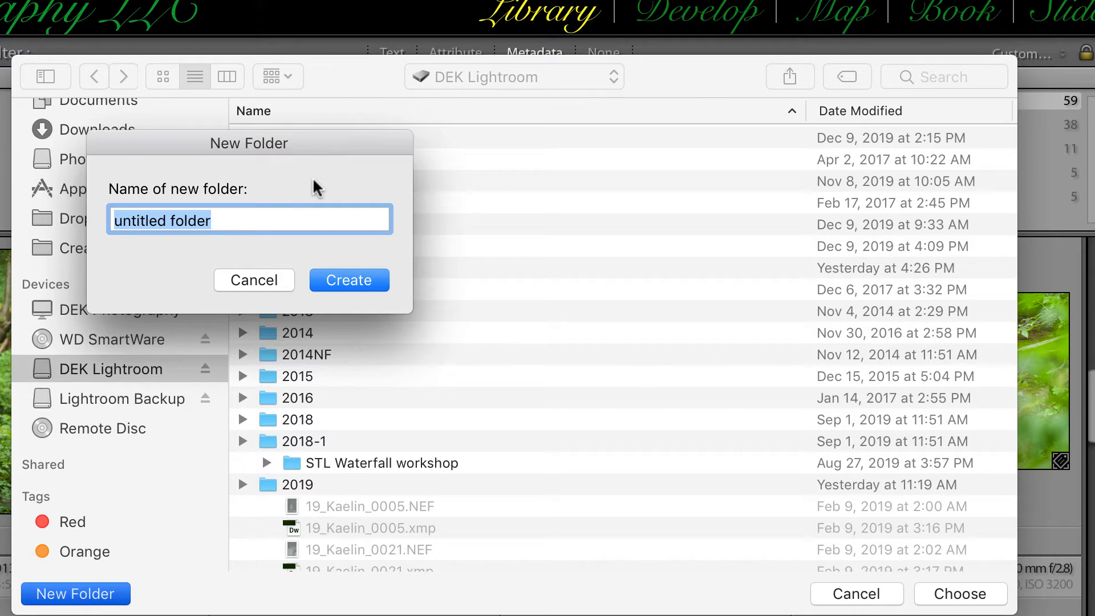
type("2020")
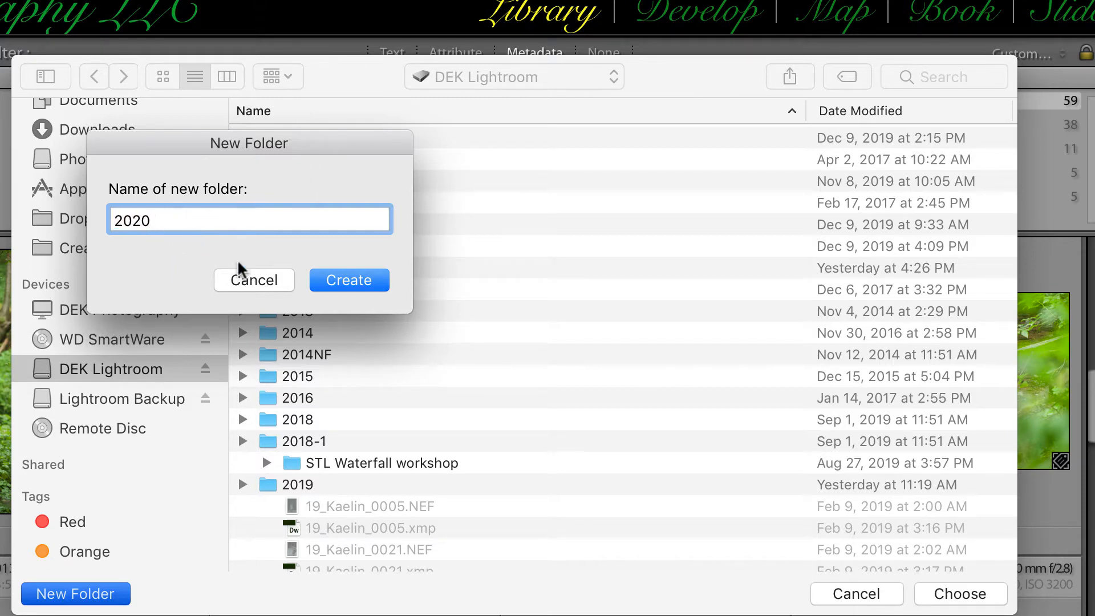
left_click(341, 283)
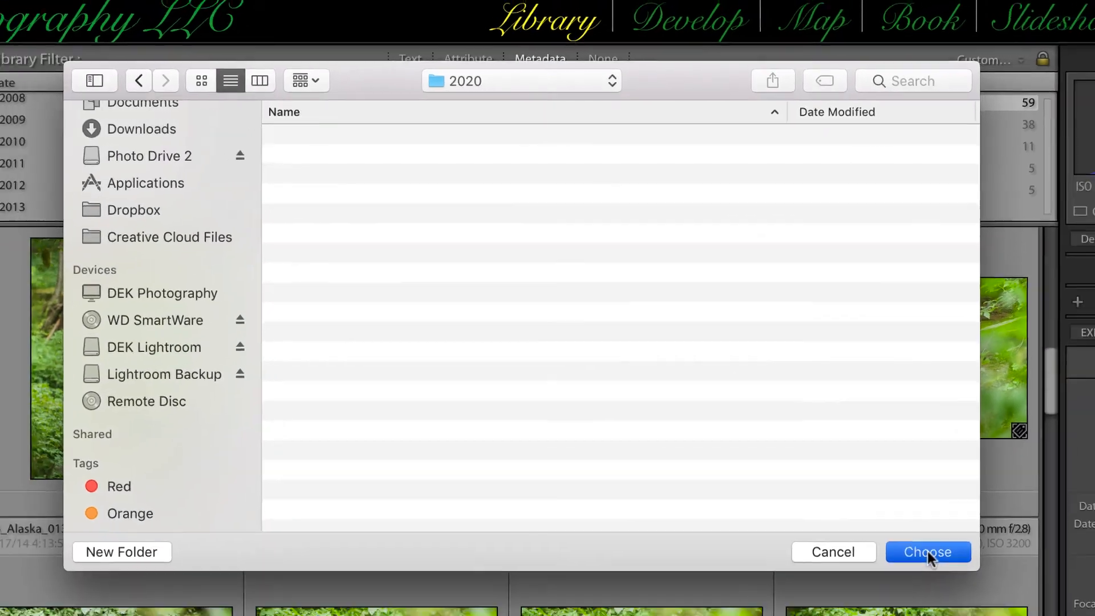
left_click(961, 597)
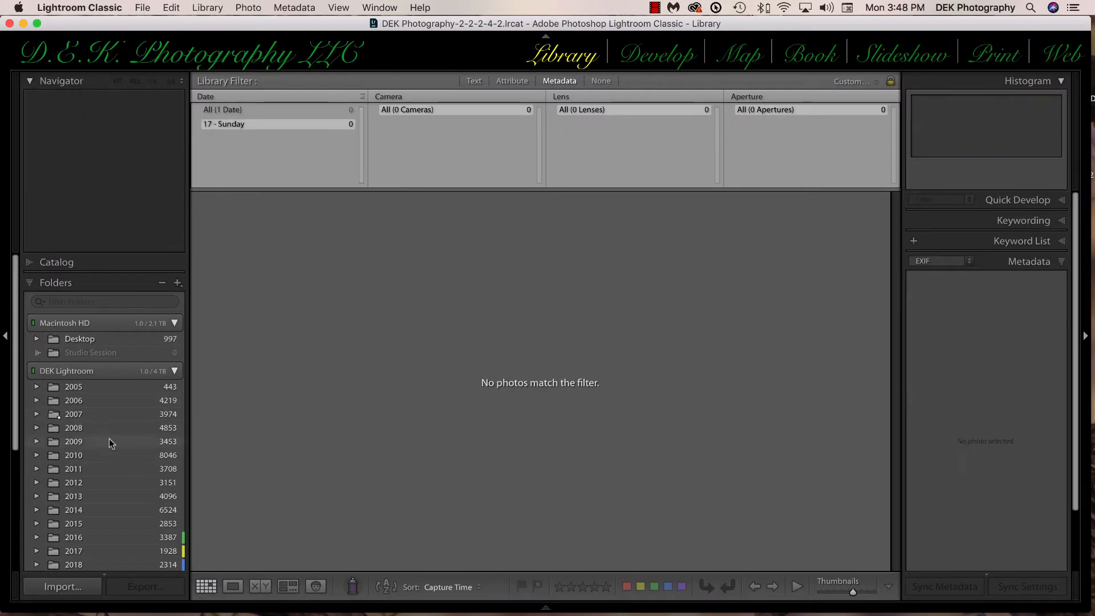
scroll(109, 439, "down", 5)
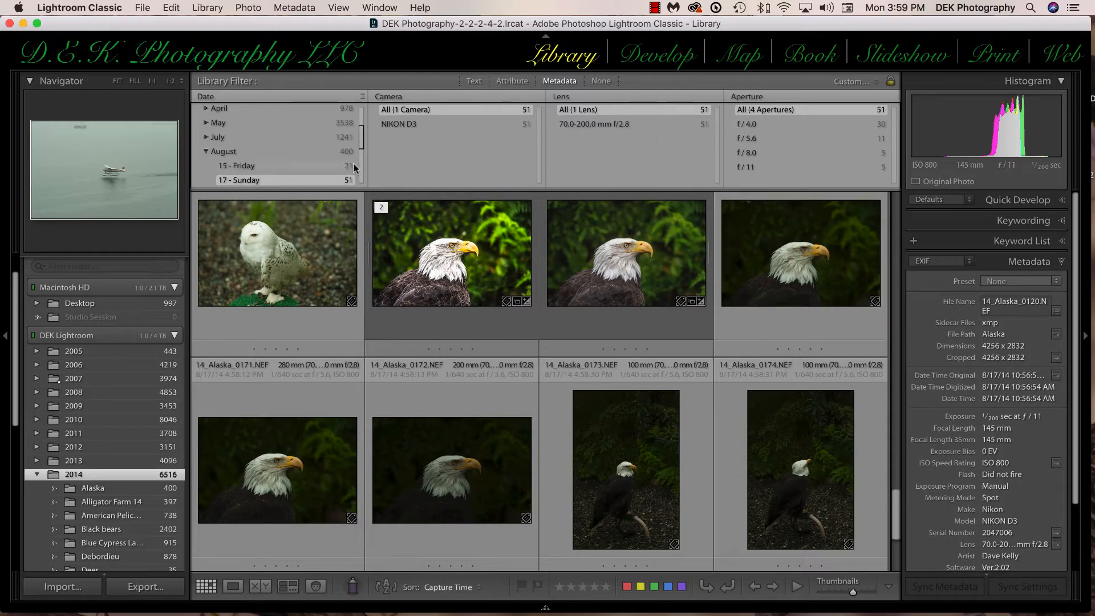
Step: Within the August 17, 2014 photos, select all eagle shots from 14_Alaska_0169_ME.tif through 14_Alaska_0177.NEF
scroll(261, 142, "up", 3)
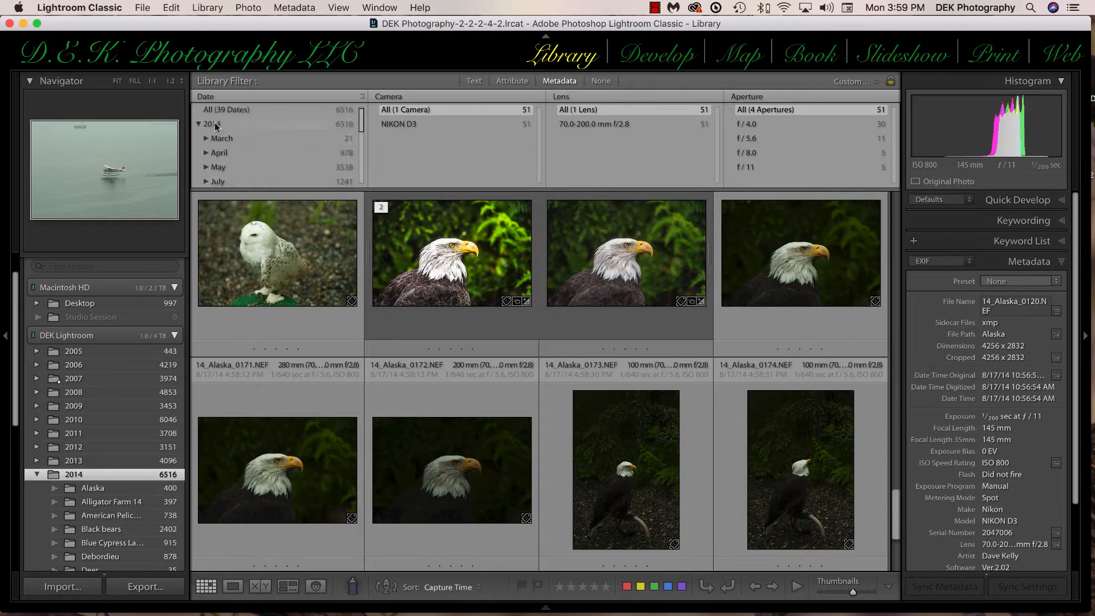
scroll(241, 152, "down", 3)
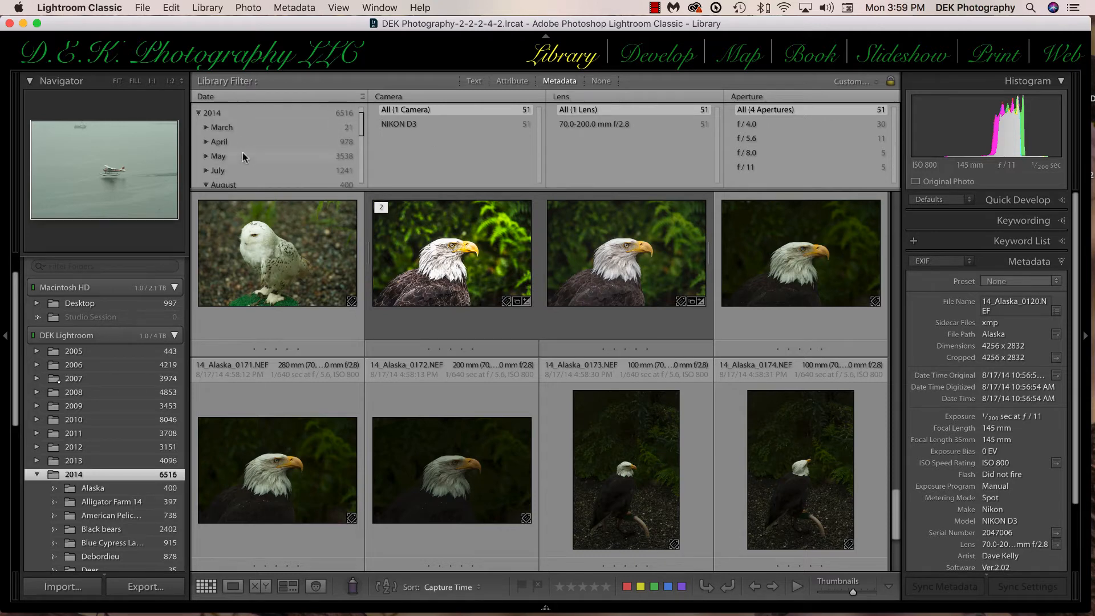
scroll(241, 152, "down", 2)
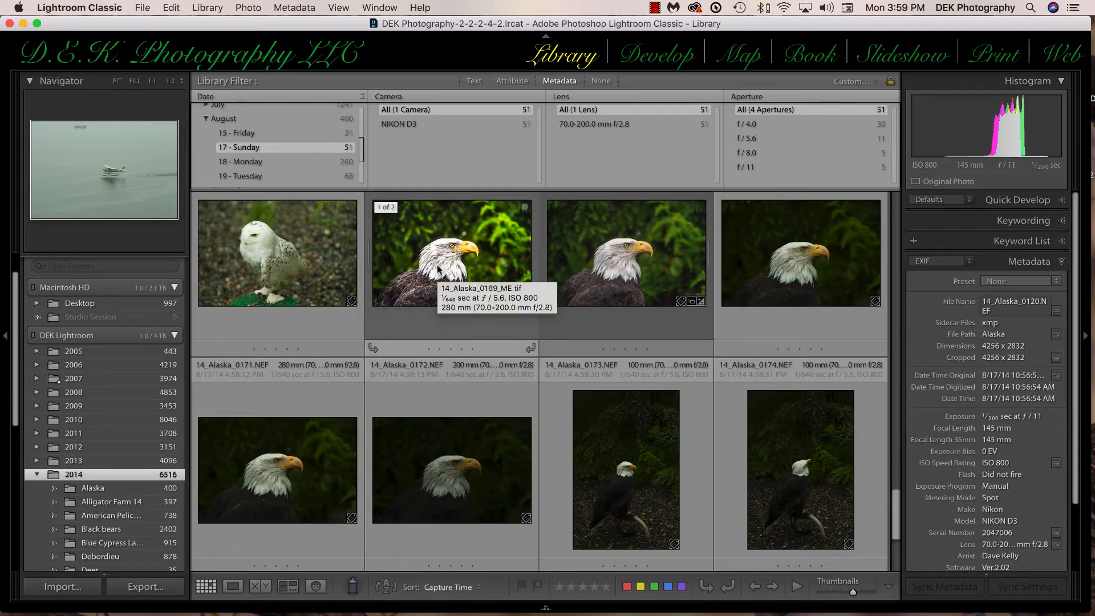
left_click(446, 258)
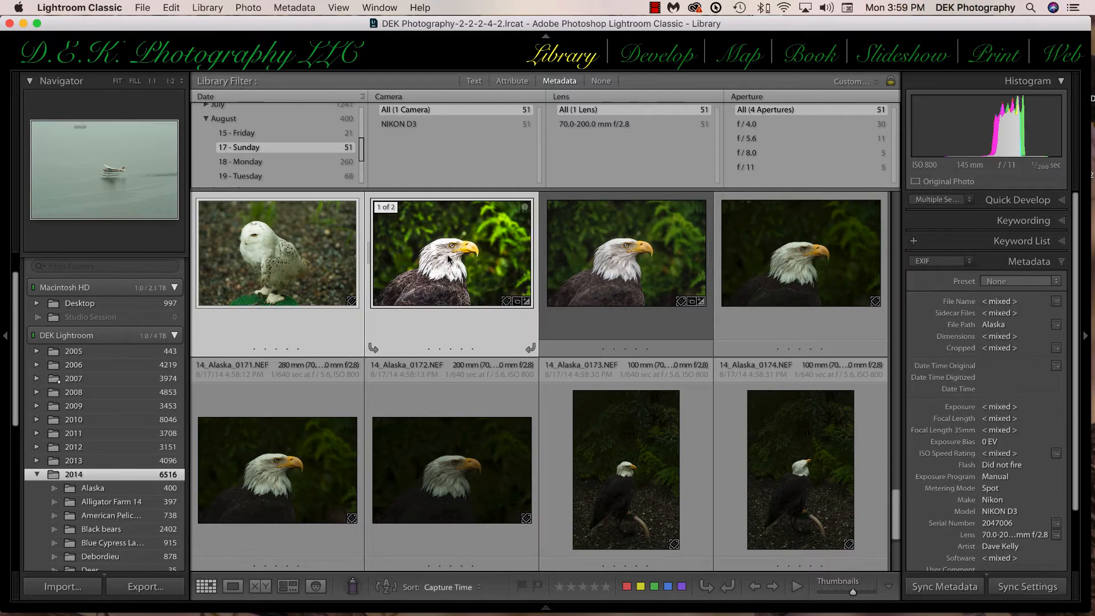
left_click(440, 308)
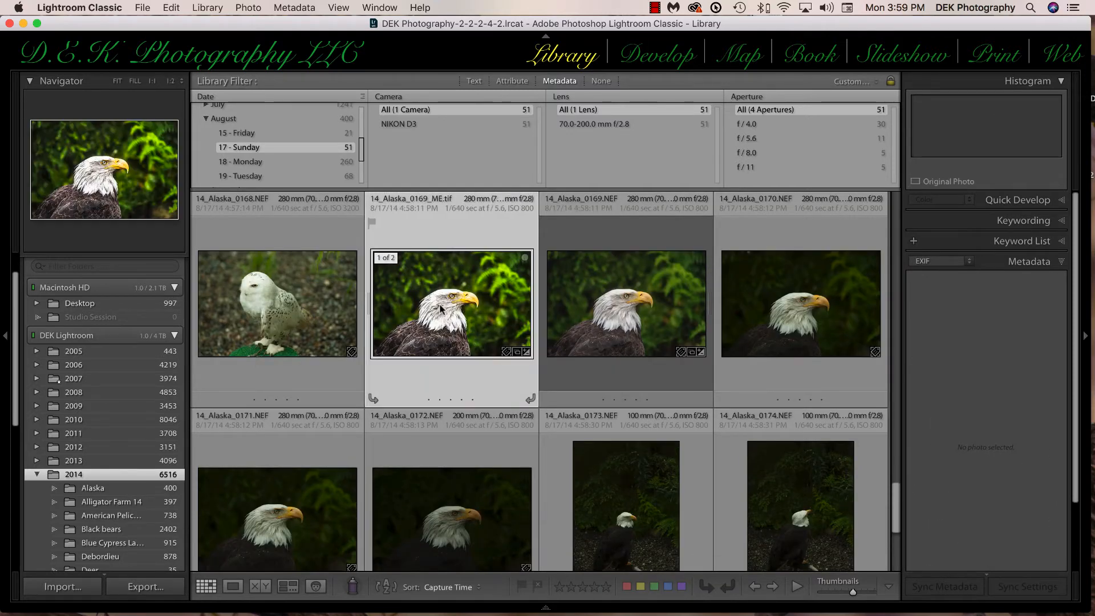
left_click(810, 511, "shift")
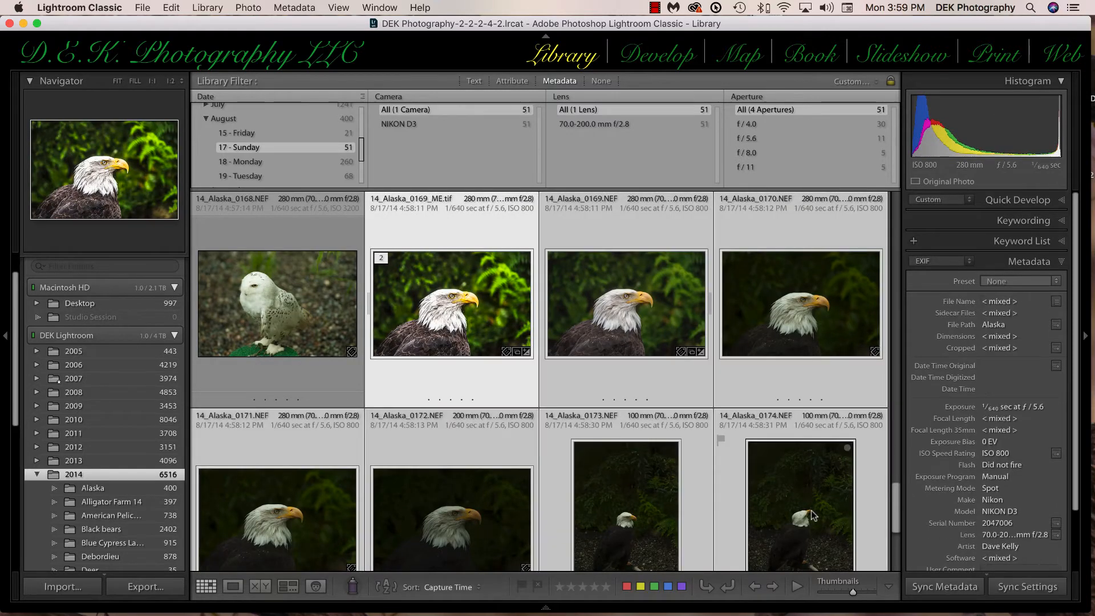
scroll(811, 511, "down", 5)
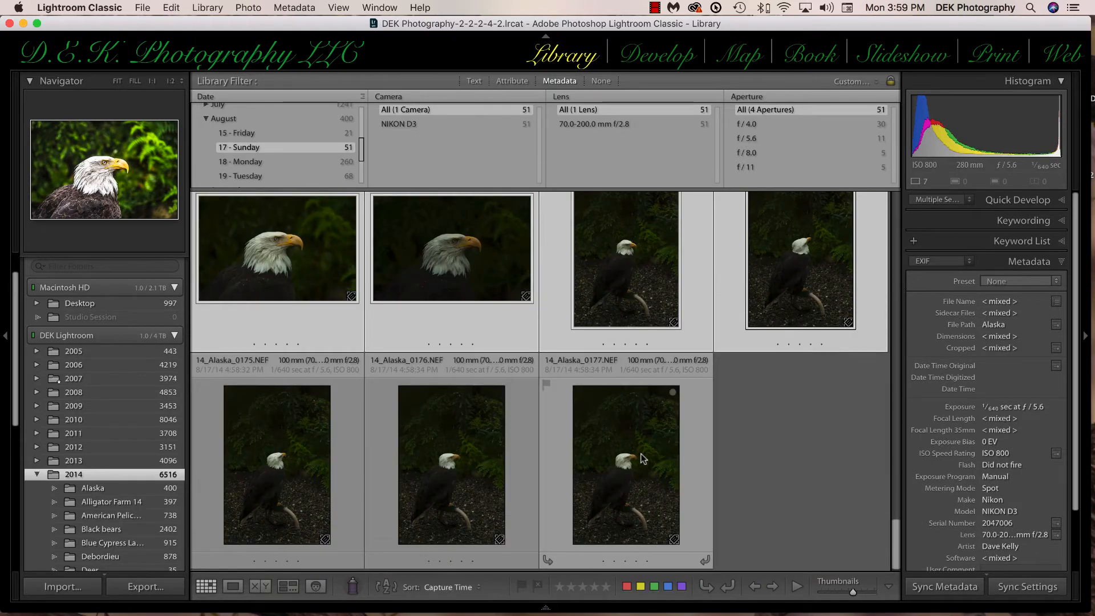
left_click(641, 460, "shift")
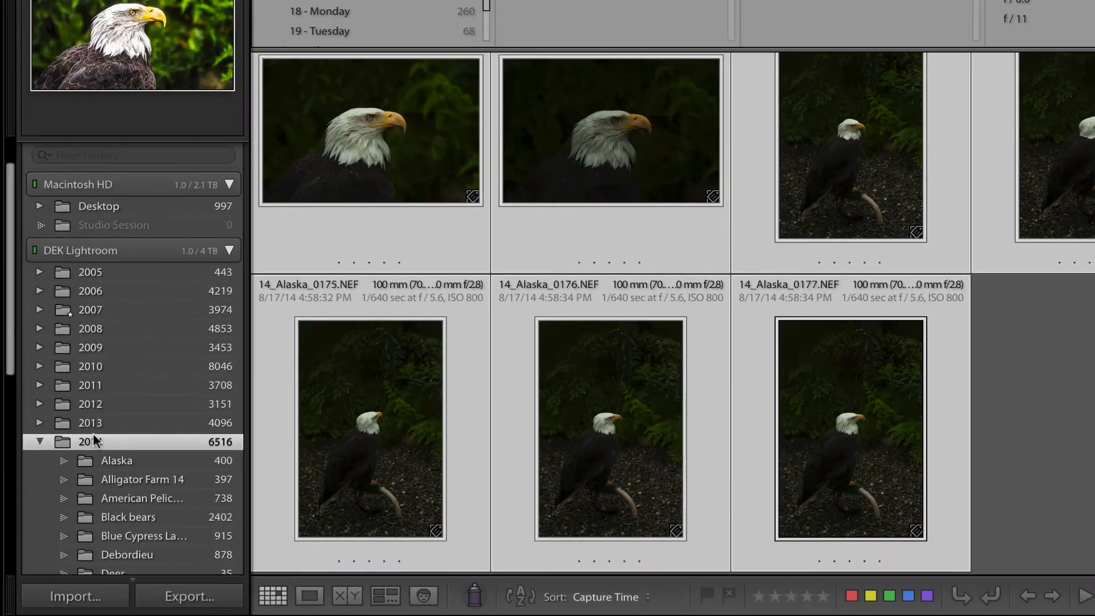
Step: Create a folder named Eagles inside the 2014 folder, including the selected photos, and look for it among the subfolders
right_click(76, 474)
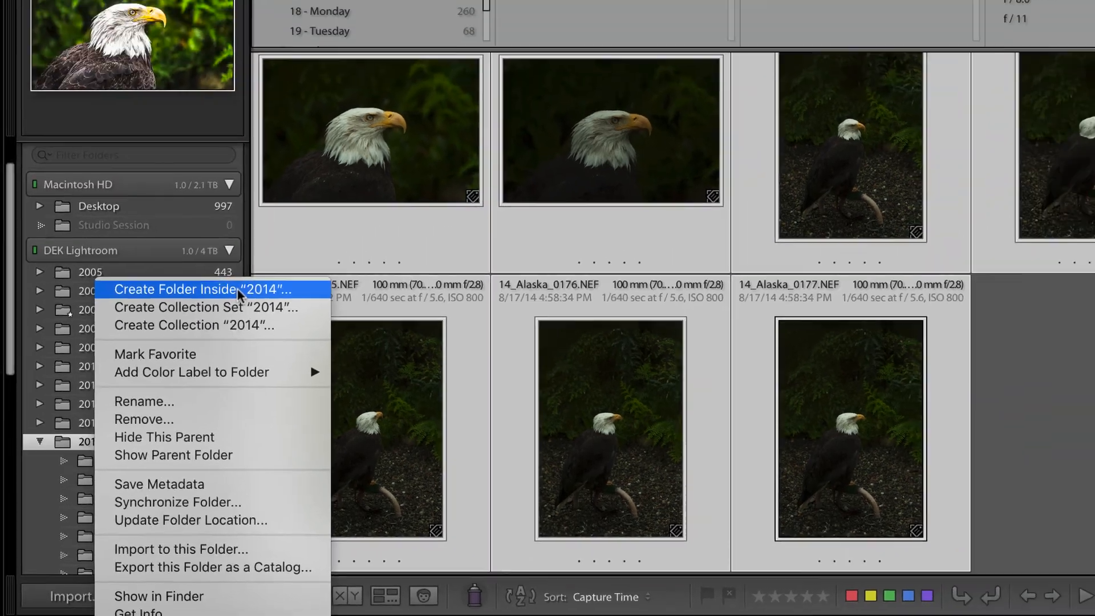
left_click(283, 236)
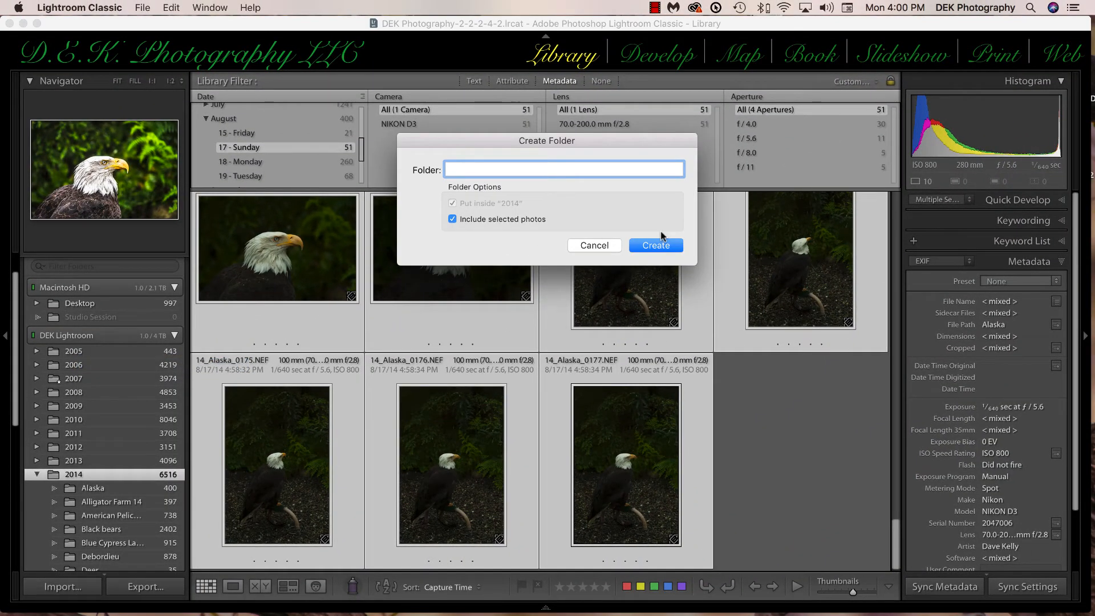
type("Eagles")
left_click(656, 246)
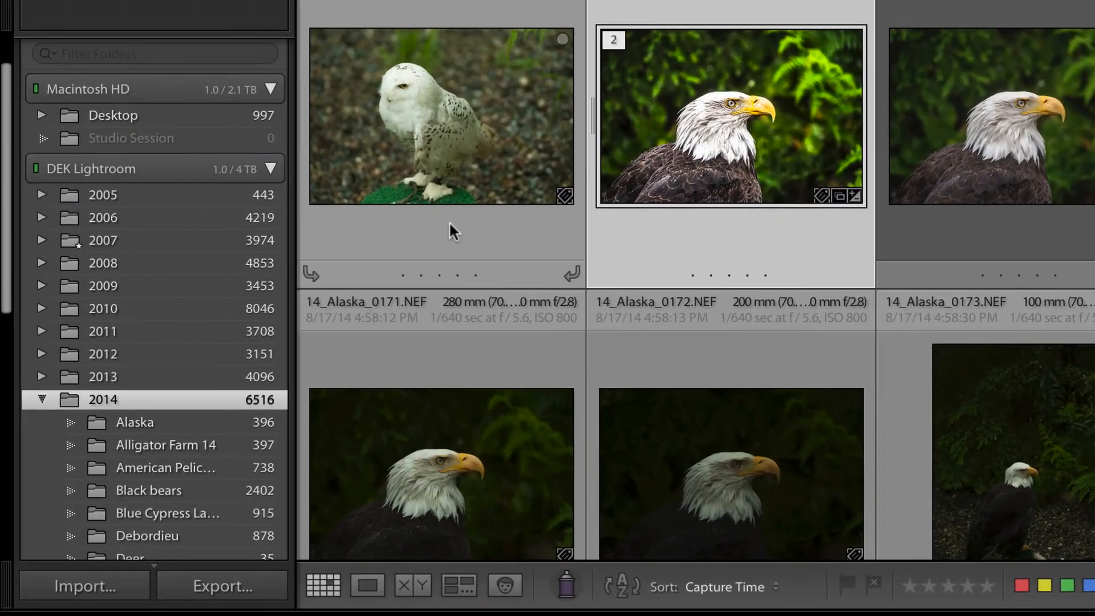
scroll(136, 349, "down", 5)
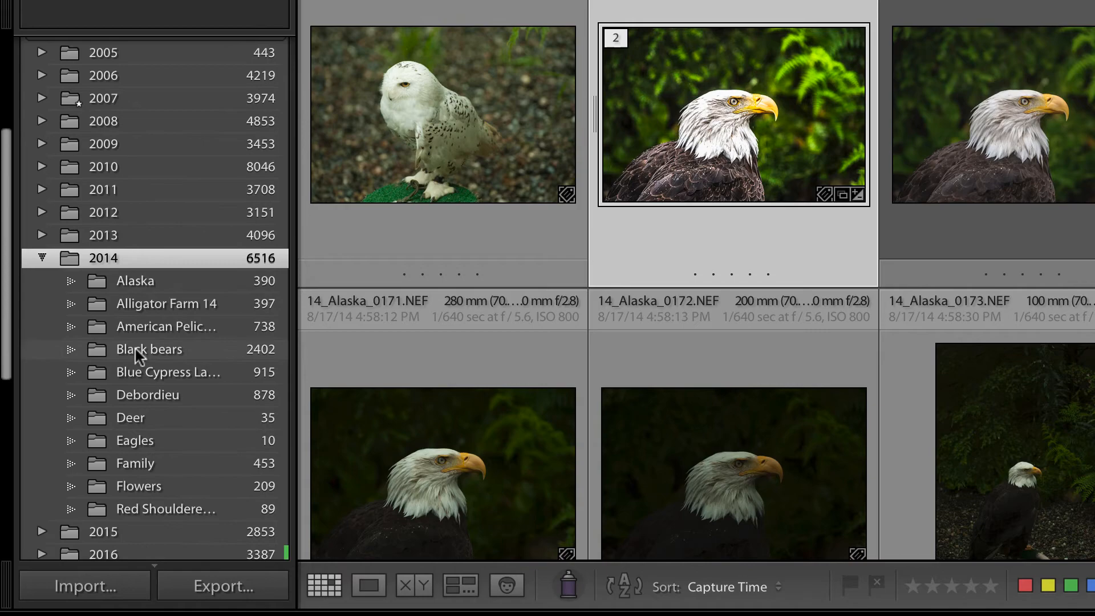
scroll(135, 349, "down", 2)
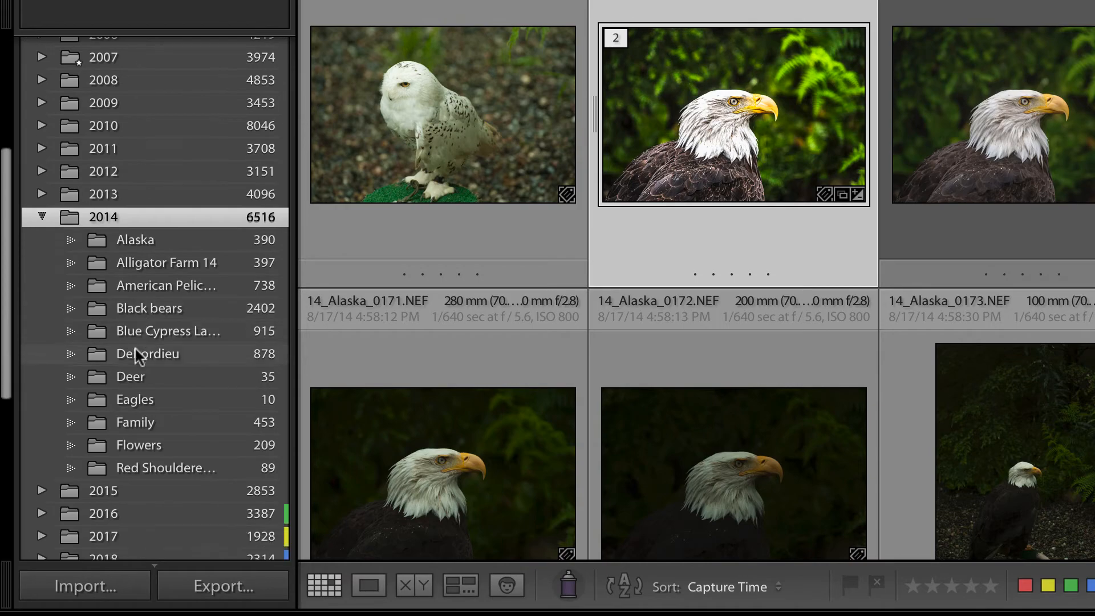